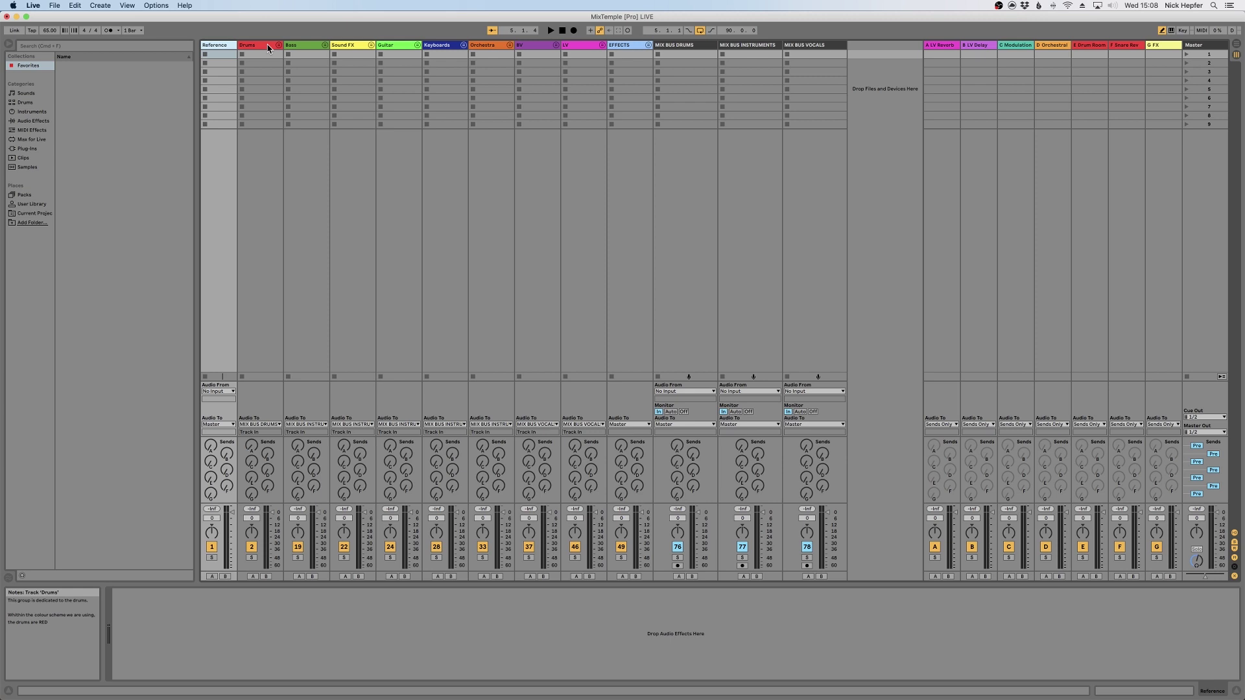
Unfold the Drums group to check Overheads, then fold Drums and inspect the Bass group.
{"action": "left_click", "coordinate": [279, 44]}
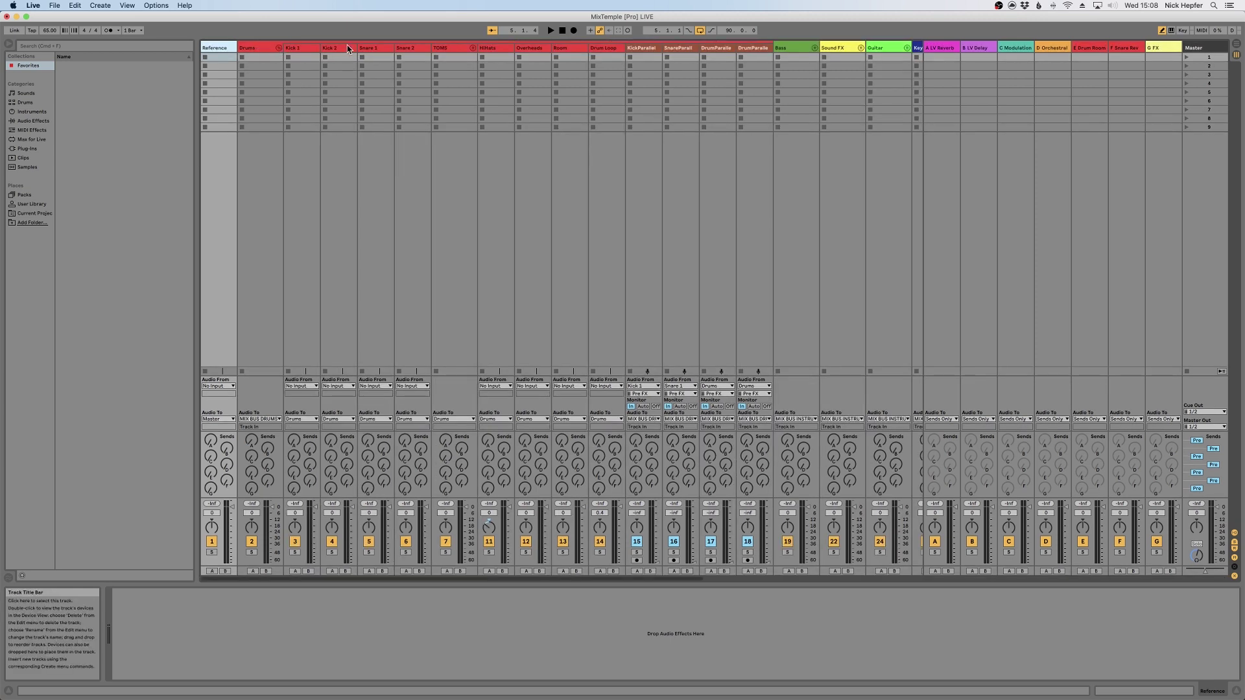
{"action": "left_click", "coordinate": [532, 58]}
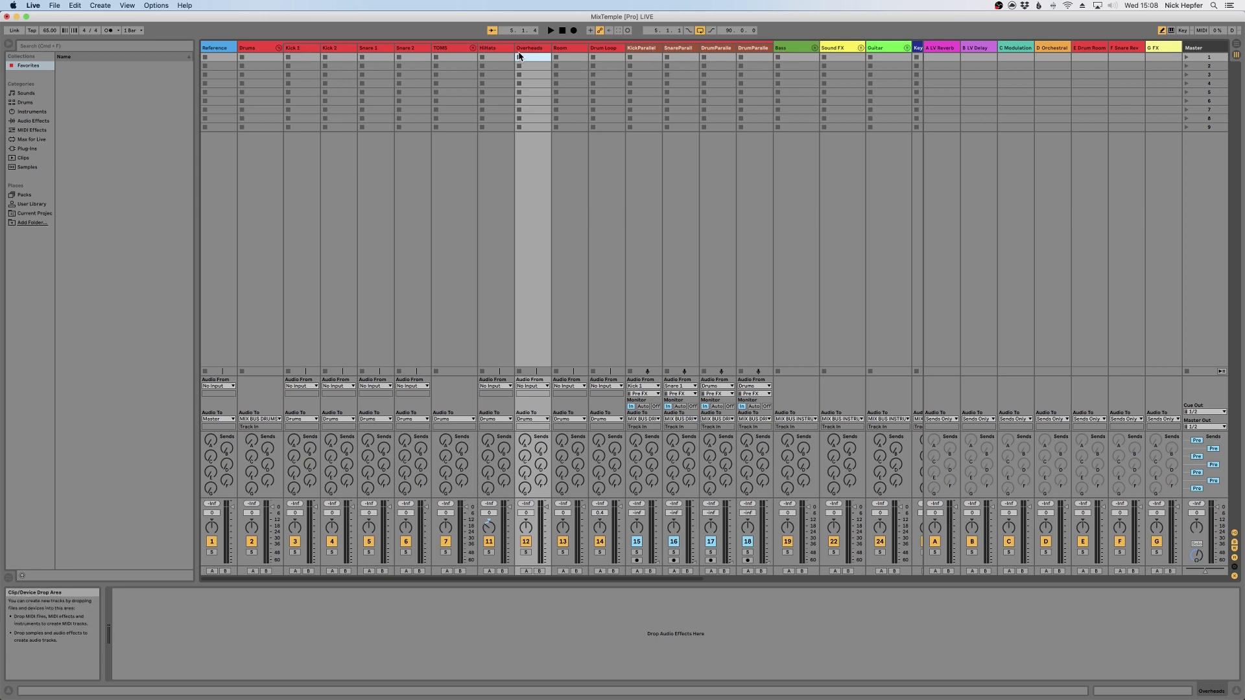
{"action": "left_click", "coordinate": [279, 48]}
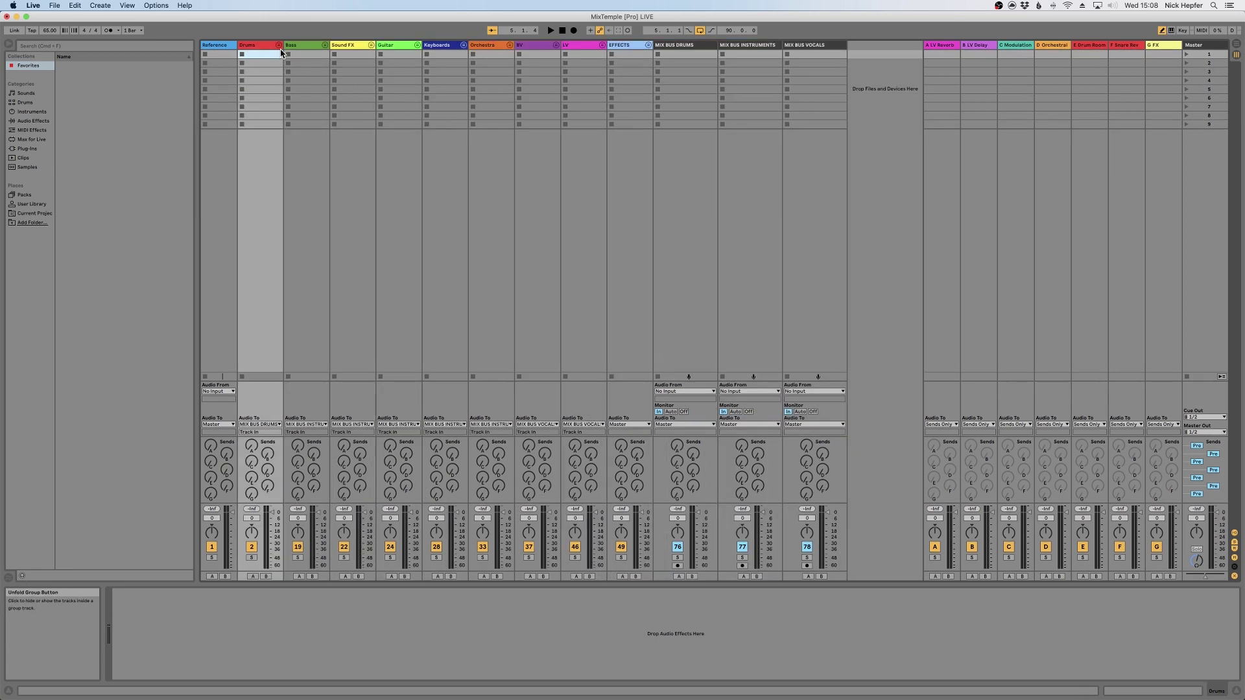
{"action": "left_click", "coordinate": [325, 46]}
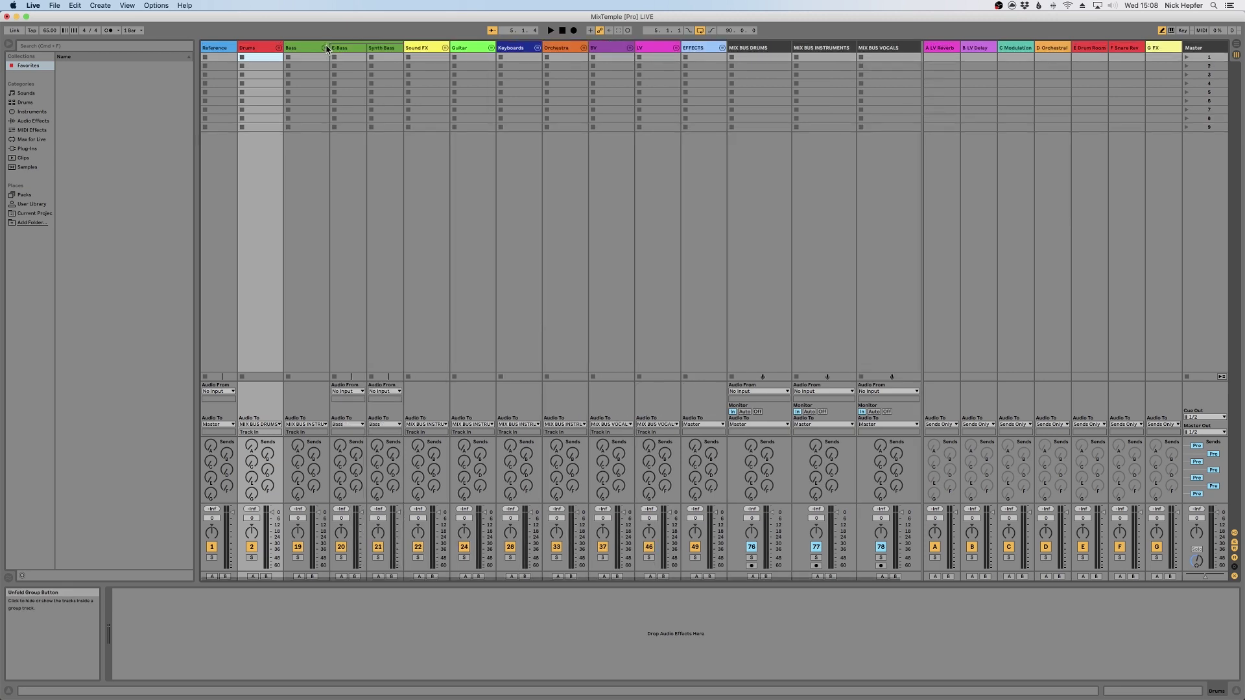
{"action": "left_click", "coordinate": [324, 47]}
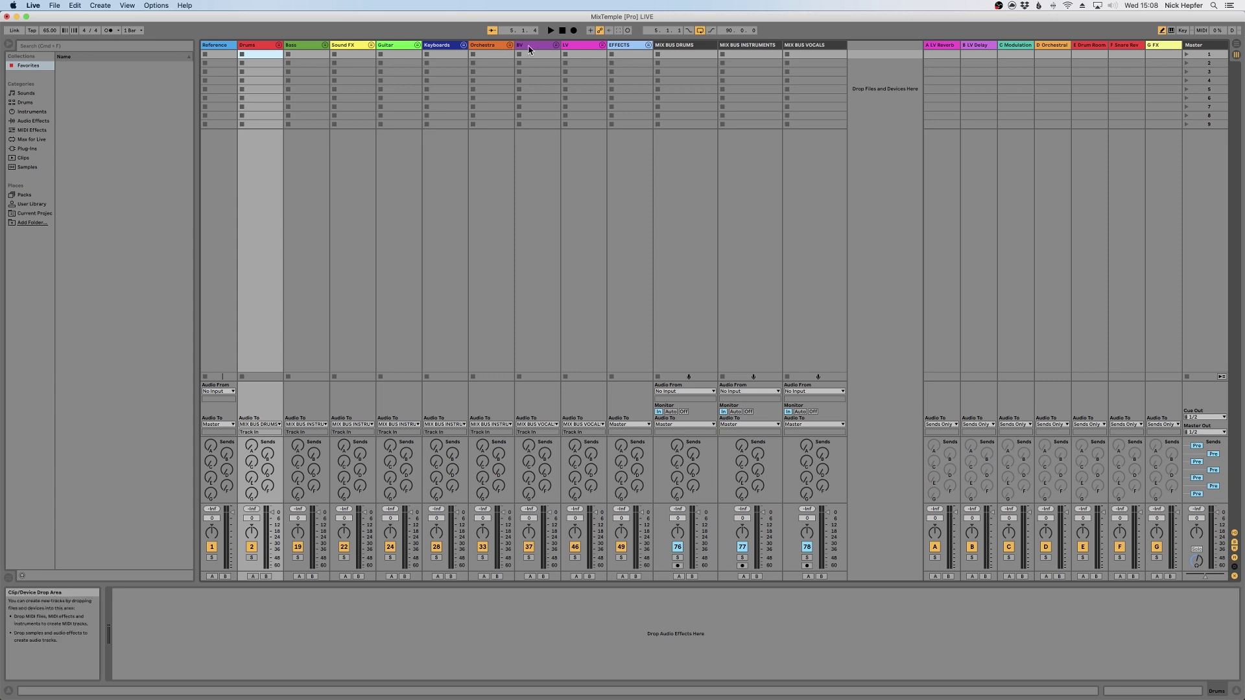
Expand BV, peek into LV, then open BV Monos to reveal BV High, Mid and Low.
{"action": "left_click", "coordinate": [555, 45]}
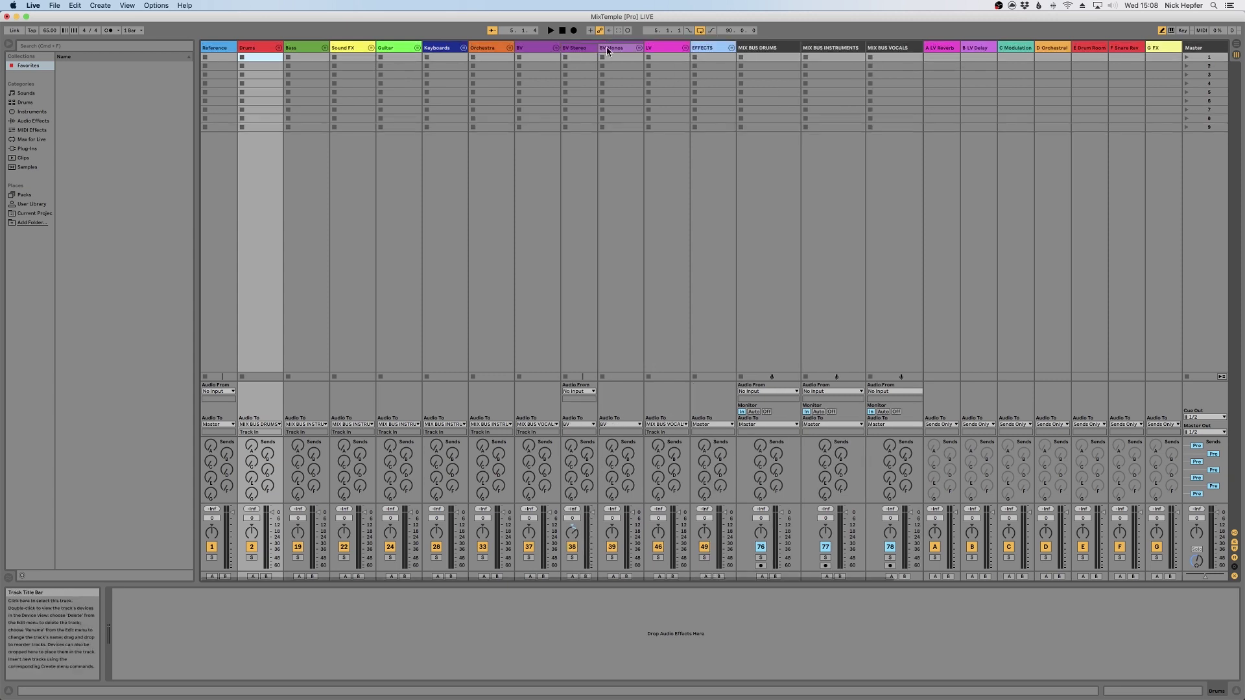
{"action": "left_click", "coordinate": [685, 48]}
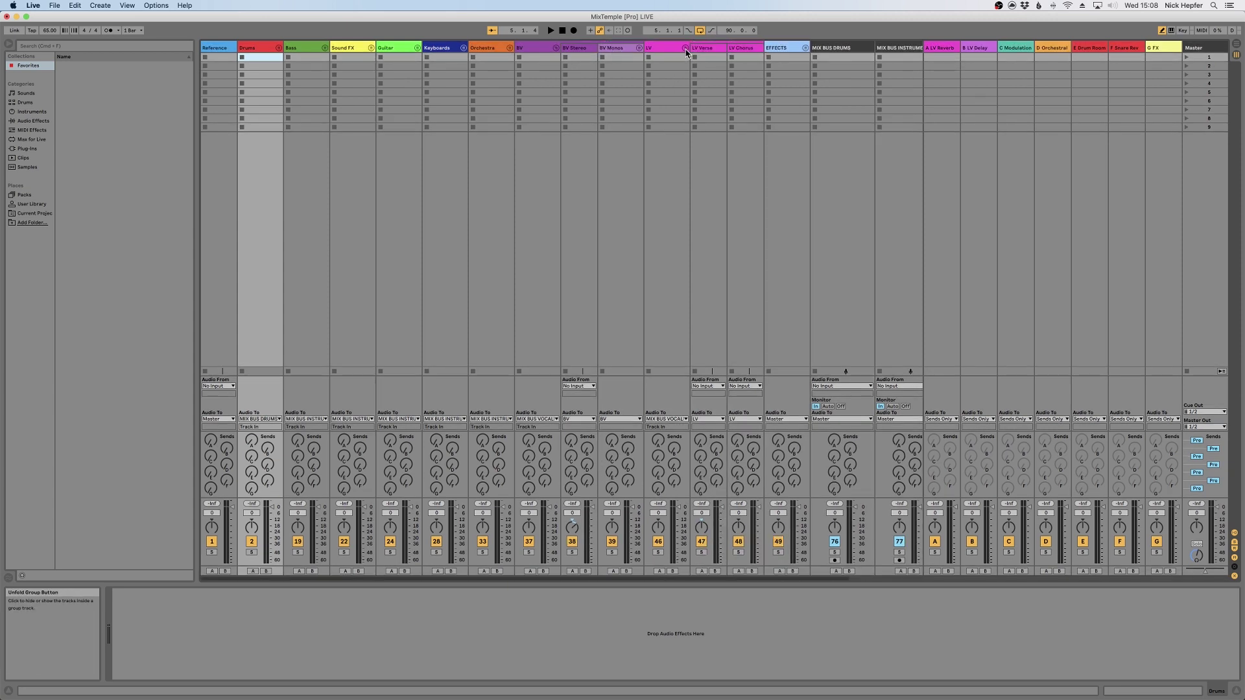
{"action": "left_click", "coordinate": [686, 48]}
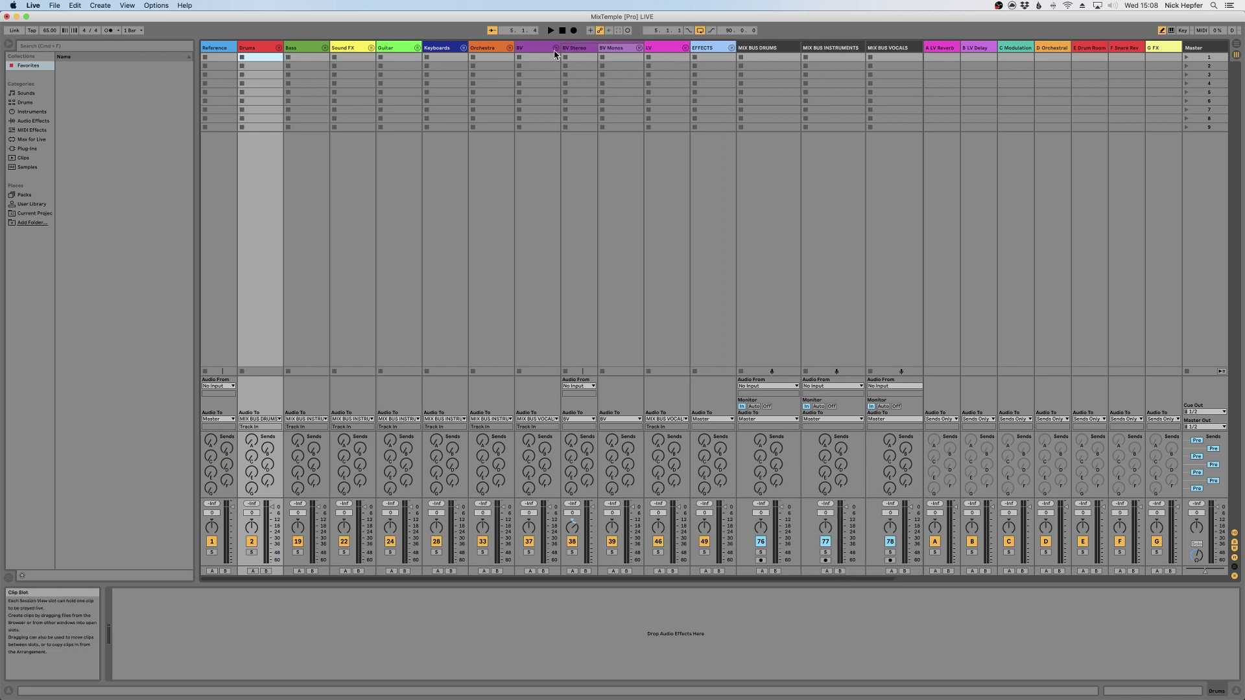
{"action": "left_click", "coordinate": [639, 48]}
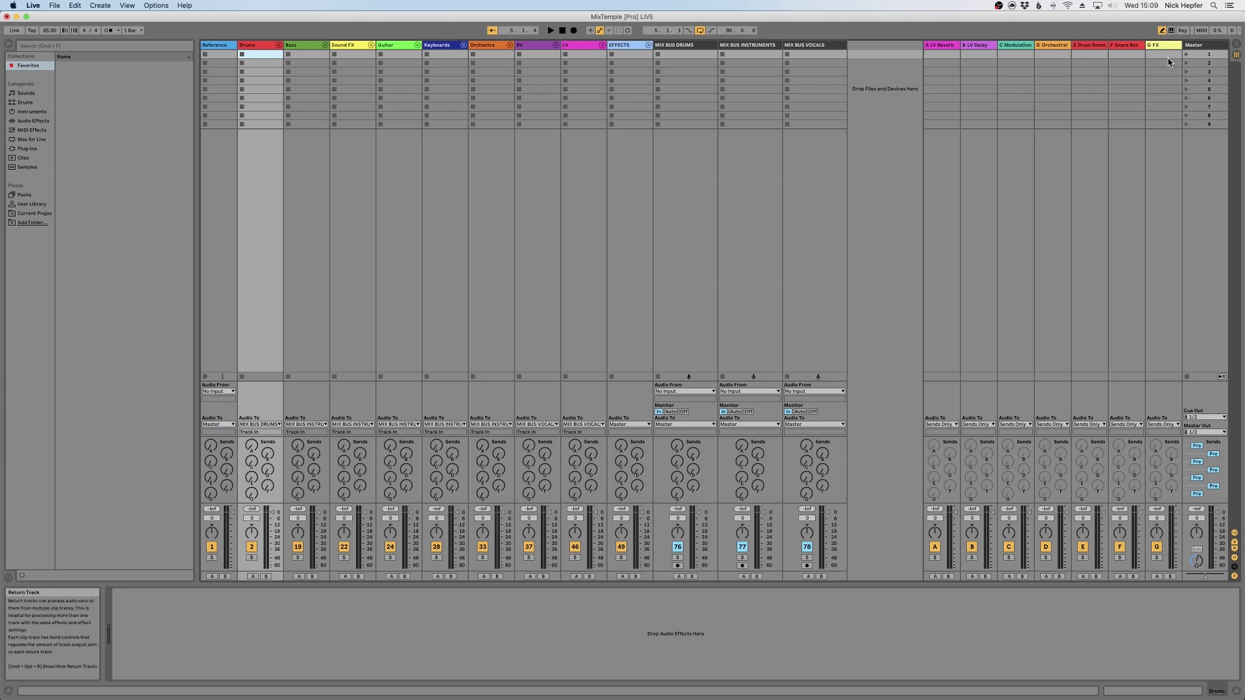
Select the Master track to display its Limiter device.
{"action": "left_click", "coordinate": [1194, 46]}
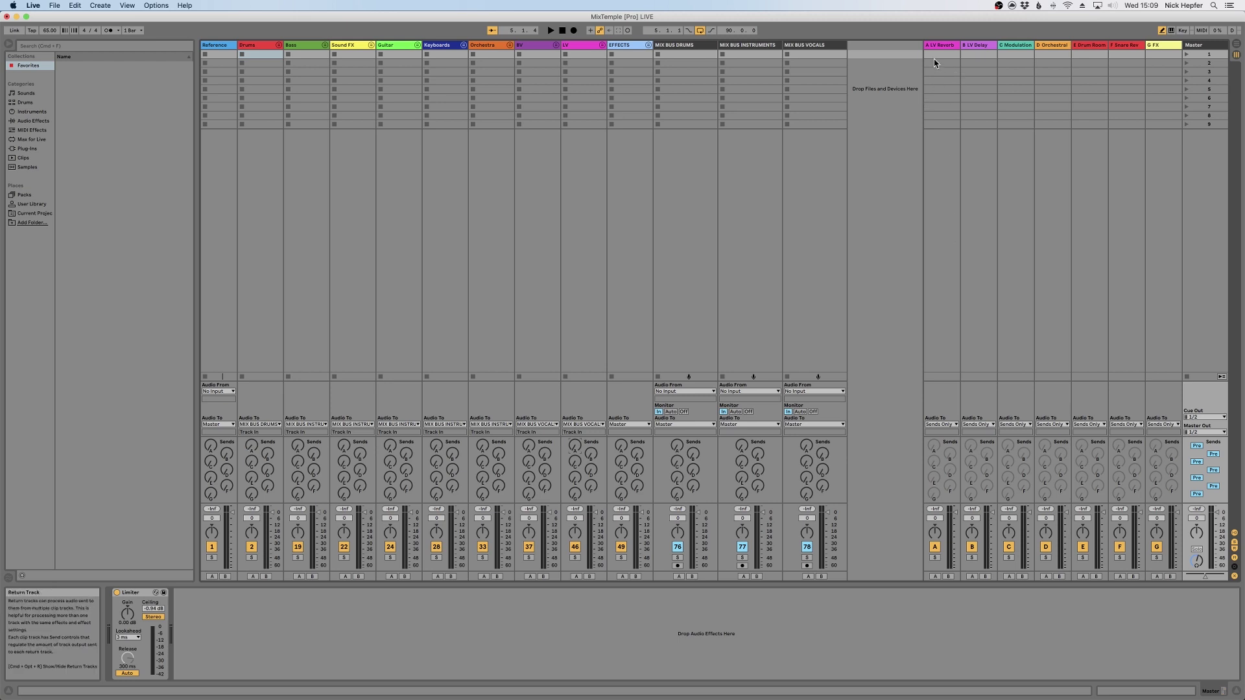
Unfold the LV group, the EFFECTS group and LV Reverb to reveal Plate, Room and Concert.
{"action": "left_click", "coordinate": [602, 45]}
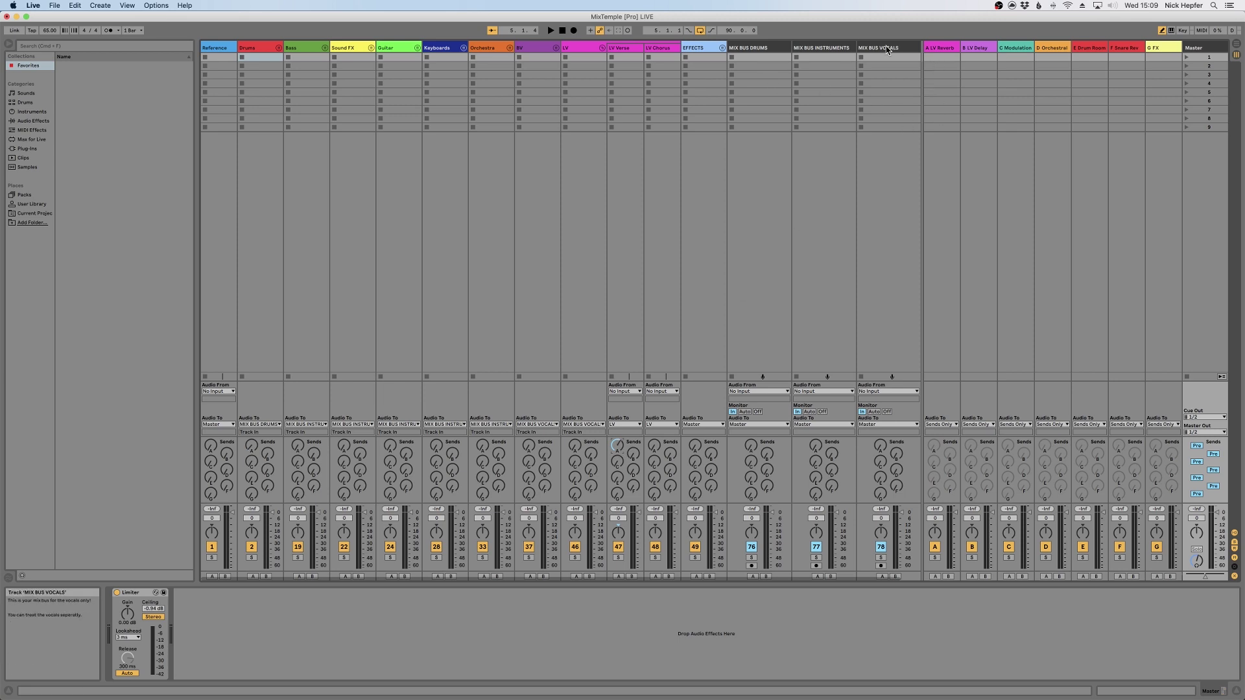
{"action": "left_click", "coordinate": [722, 48]}
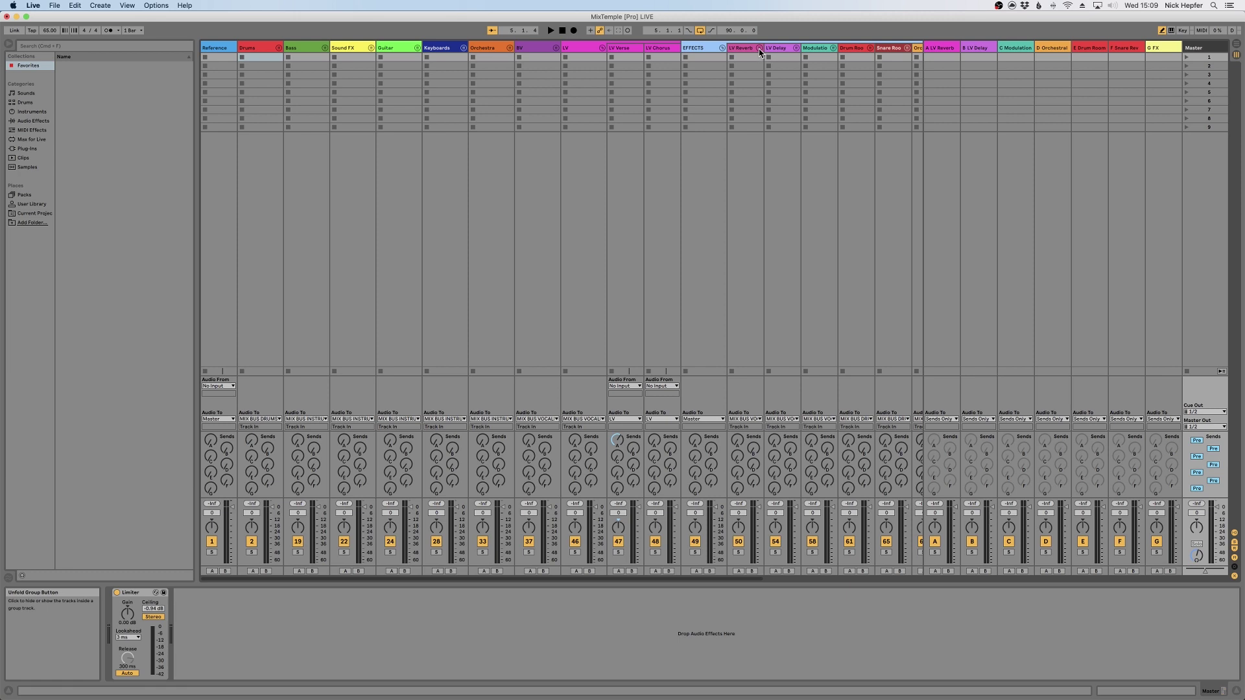
{"action": "left_click", "coordinate": [759, 50]}
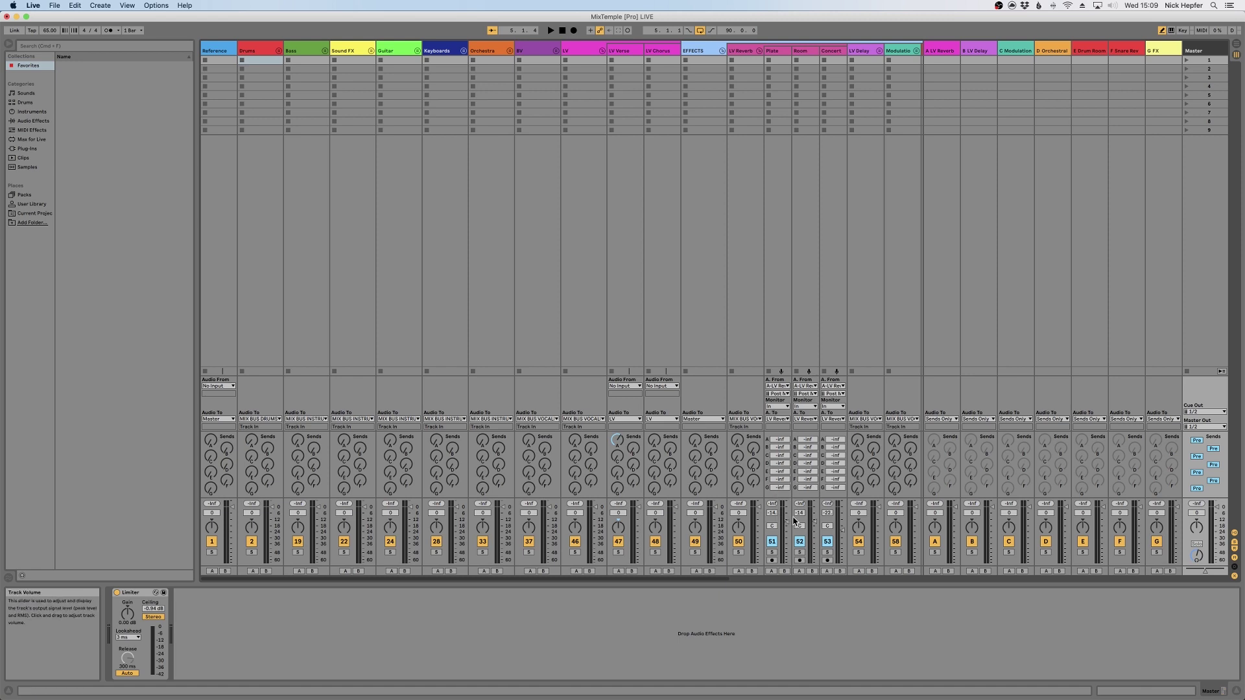
{"action": "scroll", "coordinate": [805, 519], "scroll_direction": "down", "scroll_amount": 5}
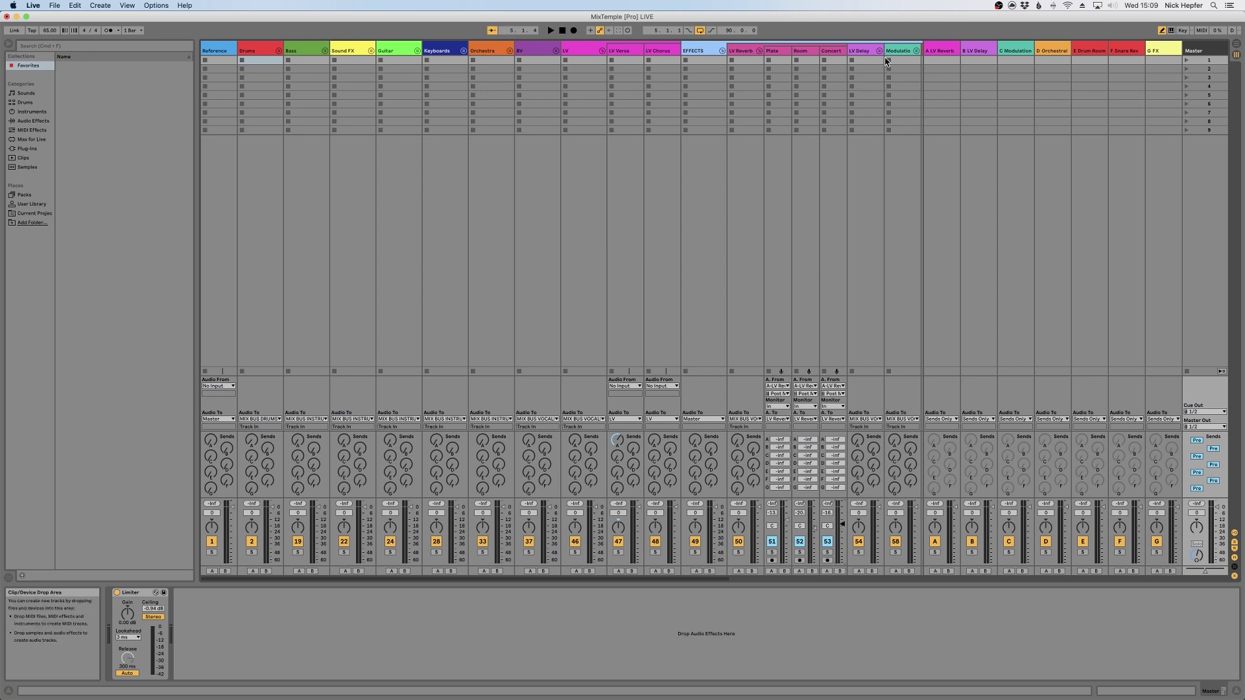
Fold LV Reverb, briefly inspect LV Delay, then unfold the Modulation group.
{"action": "left_click", "coordinate": [758, 52]}
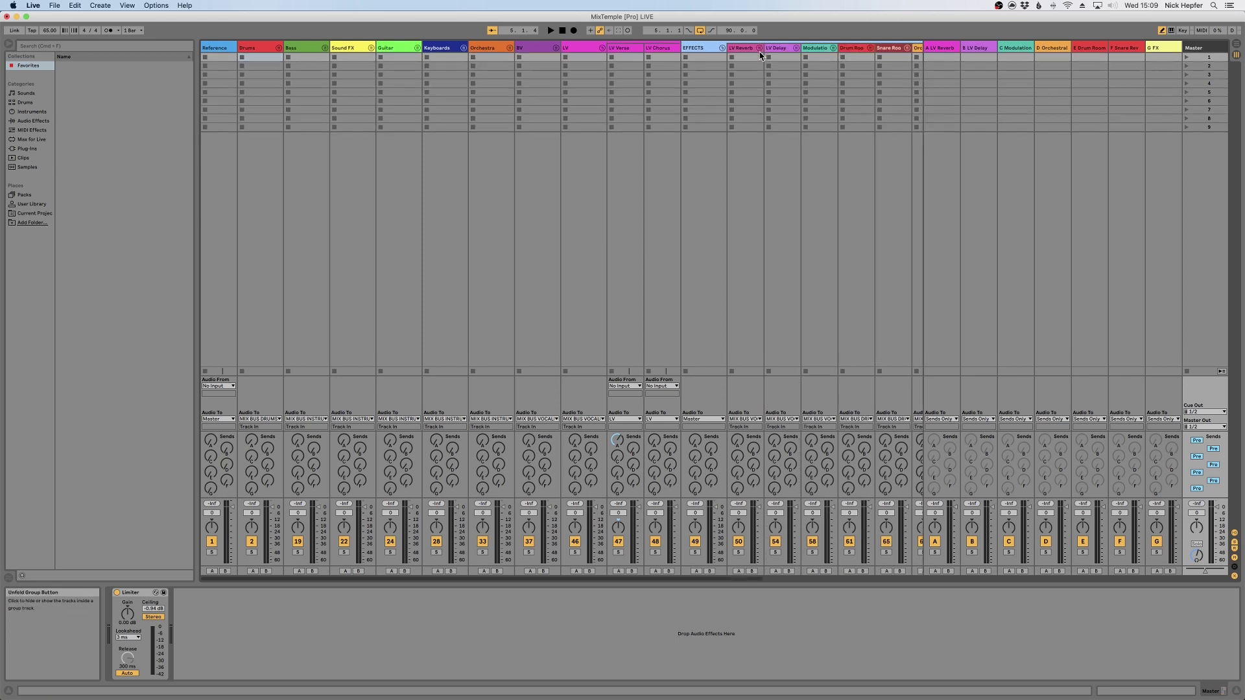
{"action": "left_click", "coordinate": [797, 51]}
{"action": "left_click", "coordinate": [797, 51]}
{"action": "left_click", "coordinate": [832, 48]}
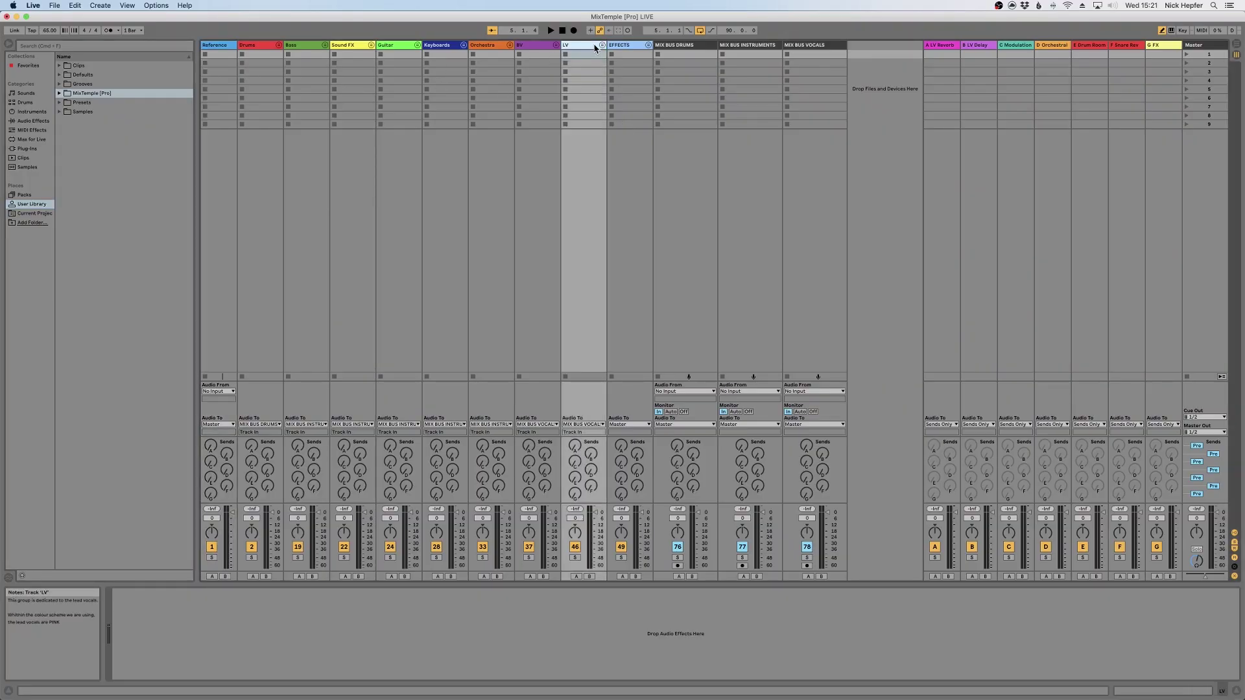
On LV Chorus, load Lead Vocals Classic.adg from MixTemple [Pro] > 6 - Vocals > Lead Vocals > Waves.
{"action": "left_click", "coordinate": [602, 46]}
{"action": "left_click", "coordinate": [659, 49]}
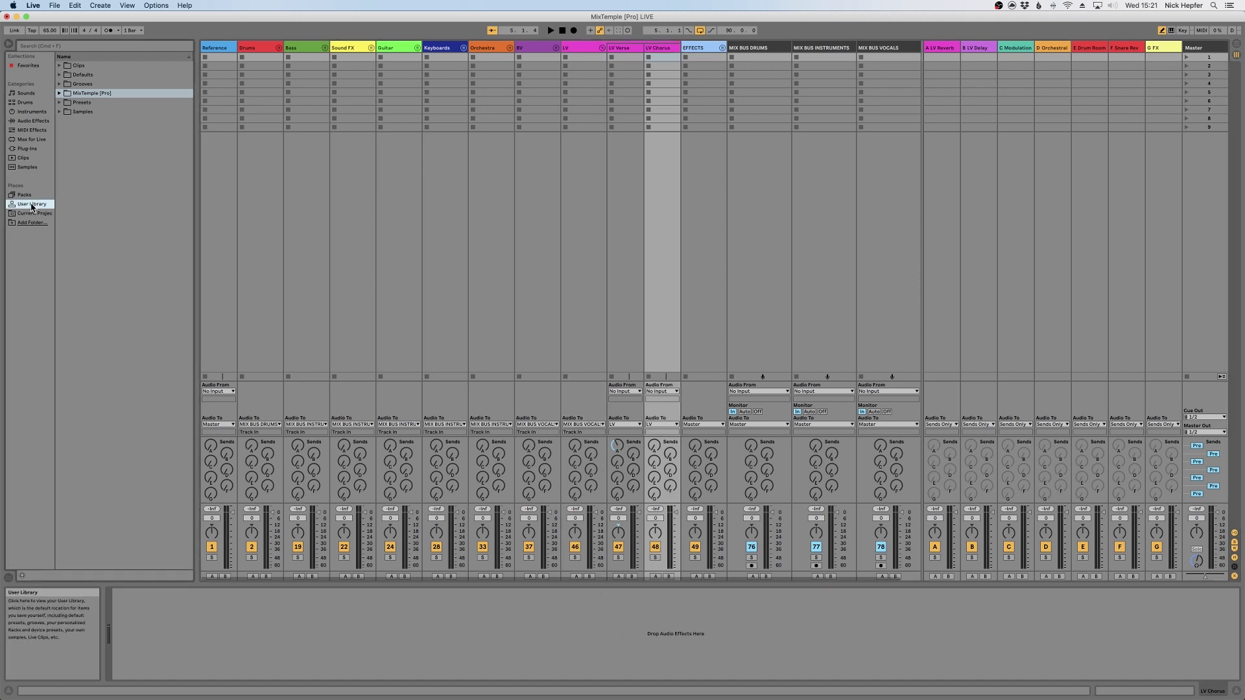
{"action": "left_click", "coordinate": [59, 94]}
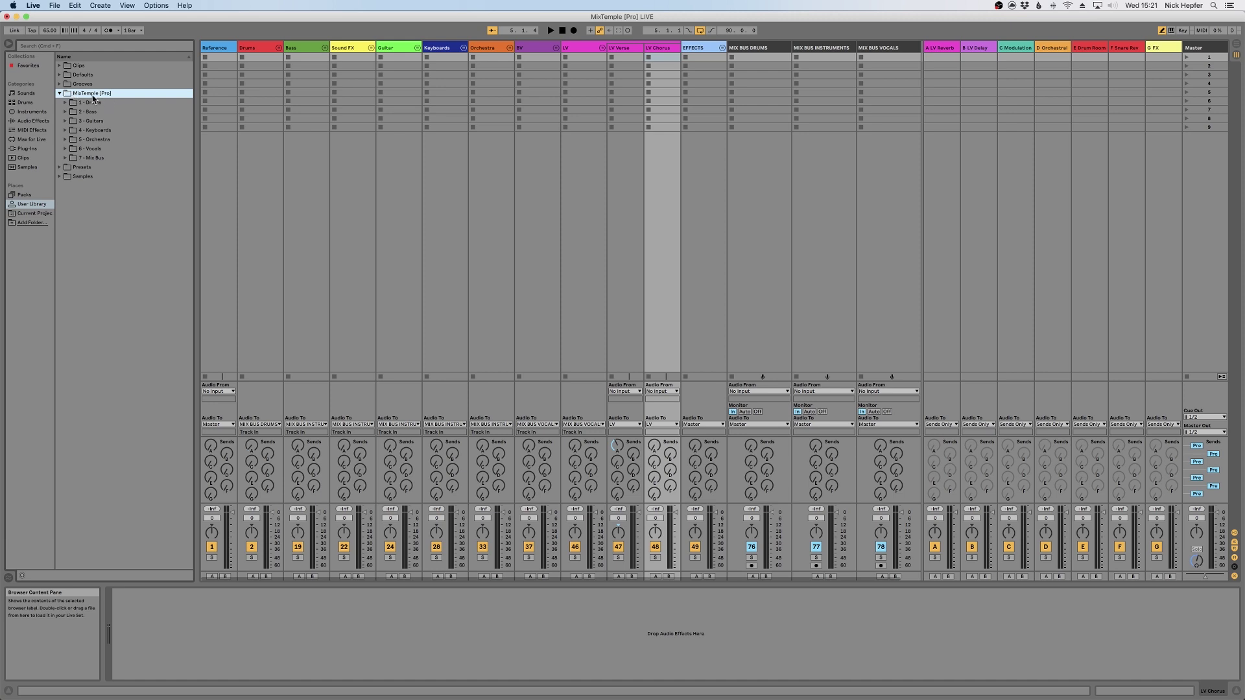
{"action": "left_click", "coordinate": [66, 150]}
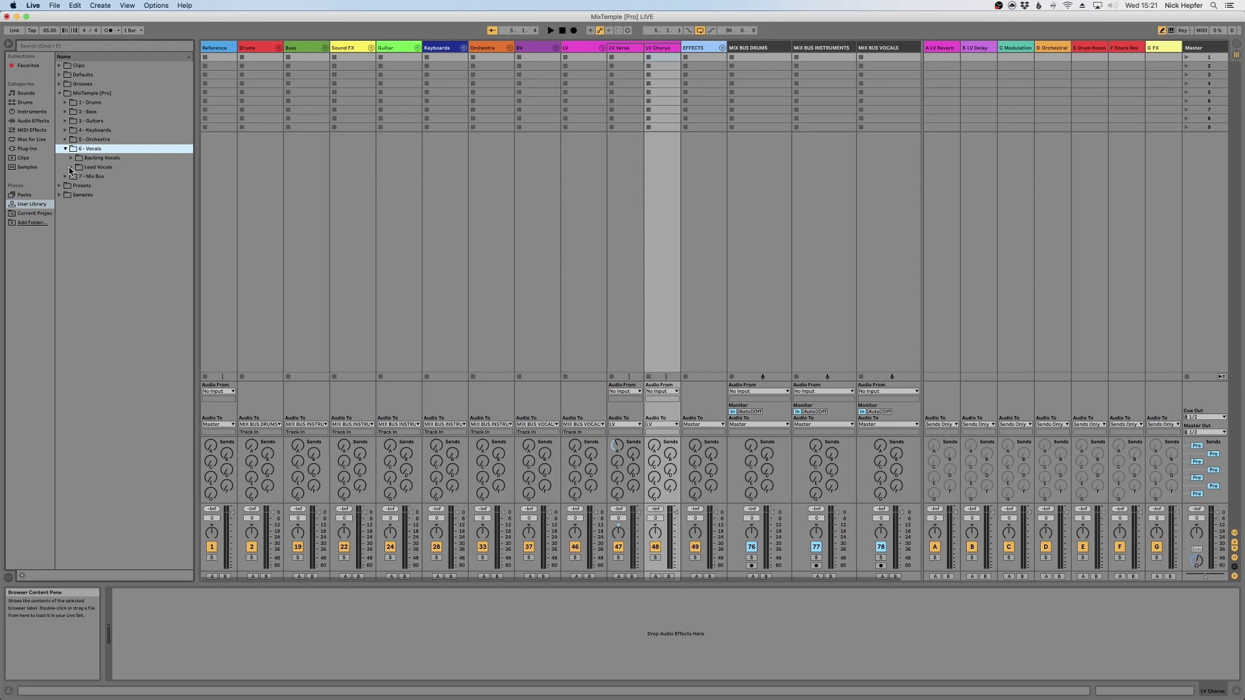
{"action": "left_click", "coordinate": [71, 168]}
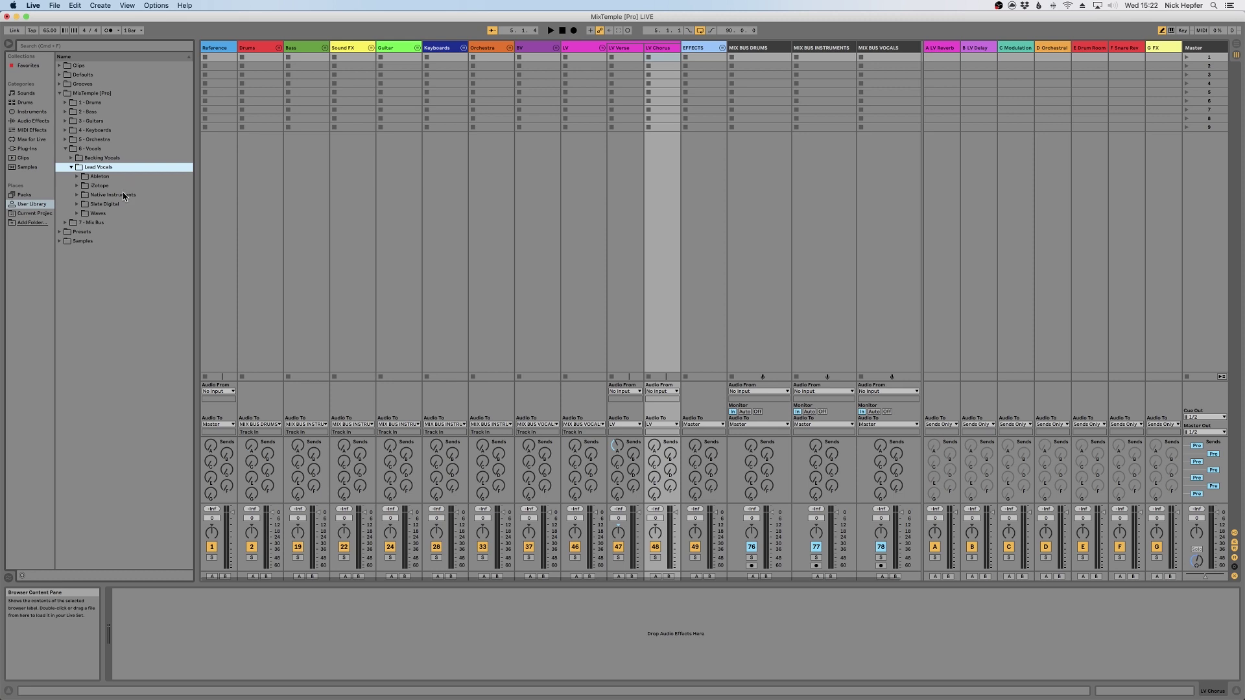
{"action": "left_click", "coordinate": [77, 215]}
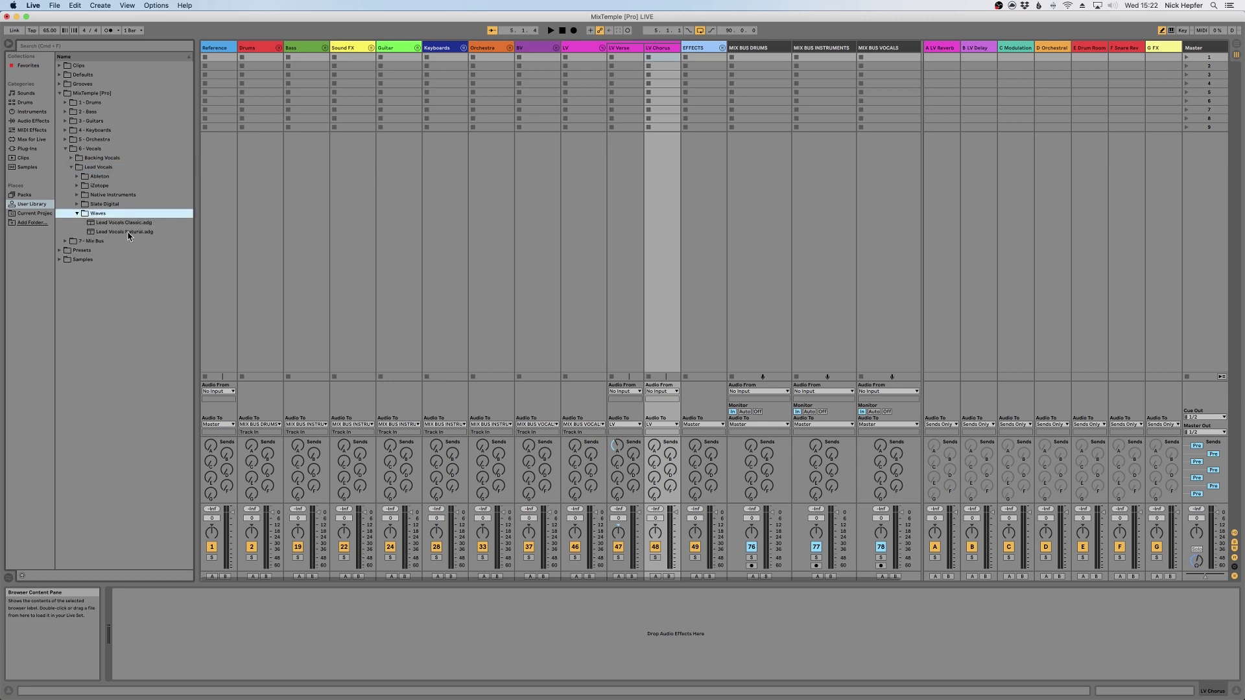
{"action": "left_click", "coordinate": [122, 223]}
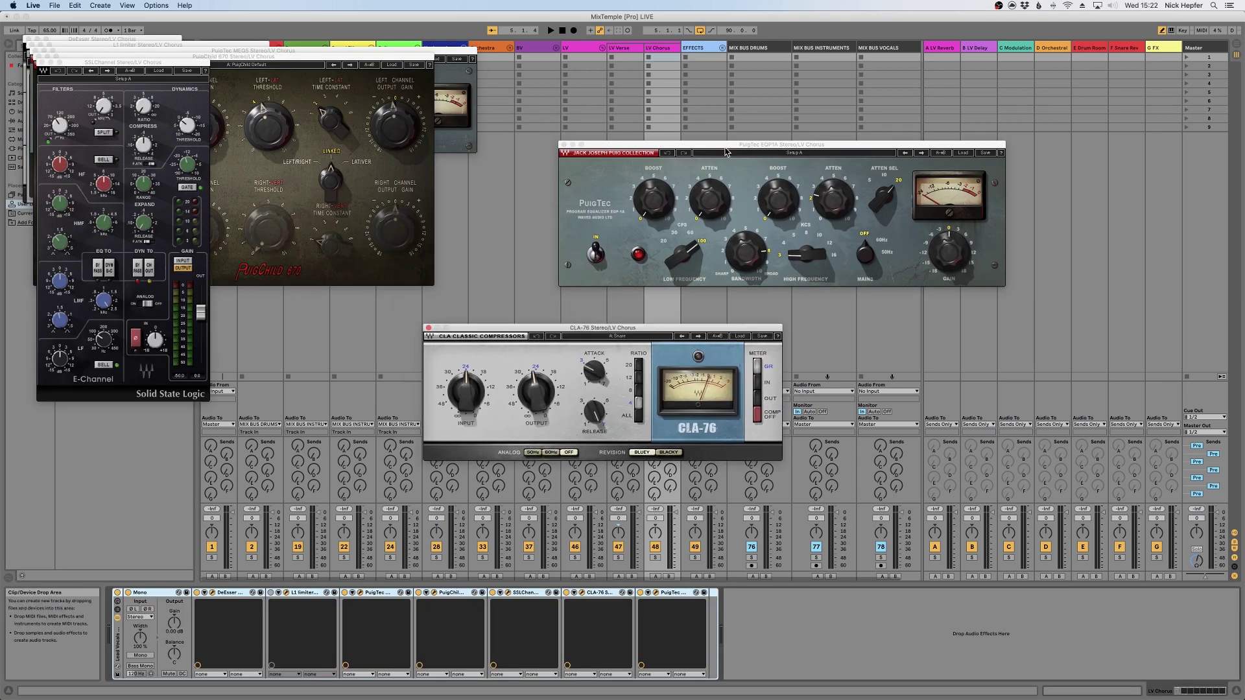
Reposition the EQP1A, PuigChild 670, MEQ5 and SSL E-Channel windows, and close the L1 Limiter window.
{"action": "left_click_drag", "start_coordinate": [726, 147], "coordinate": [834, 138]}
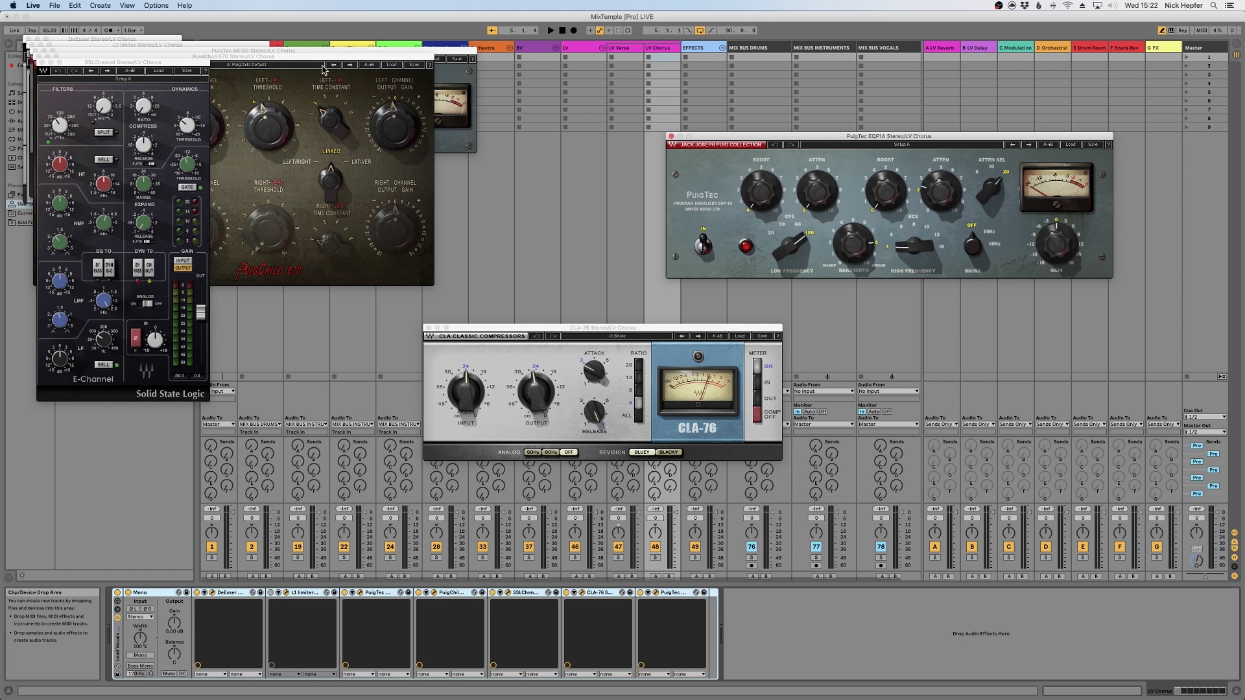
{"action": "left_click_drag", "start_coordinate": [323, 57], "coordinate": [883, 89]}
{"action": "left_click_drag", "start_coordinate": [374, 51], "coordinate": [967, 471]}
{"action": "left_click_drag", "start_coordinate": [137, 63], "coordinate": [123, 202]}
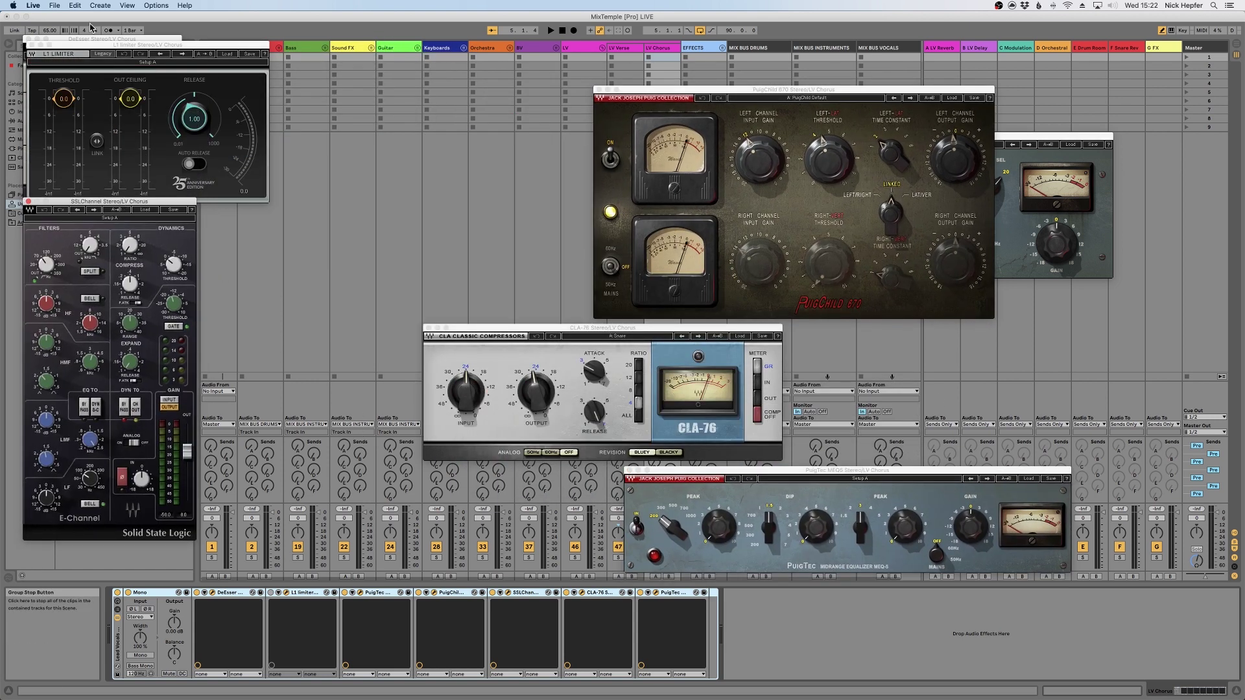
{"action": "left_click_drag", "start_coordinate": [84, 44], "coordinate": [356, 93]}
{"action": "left_click", "coordinate": [303, 93]}
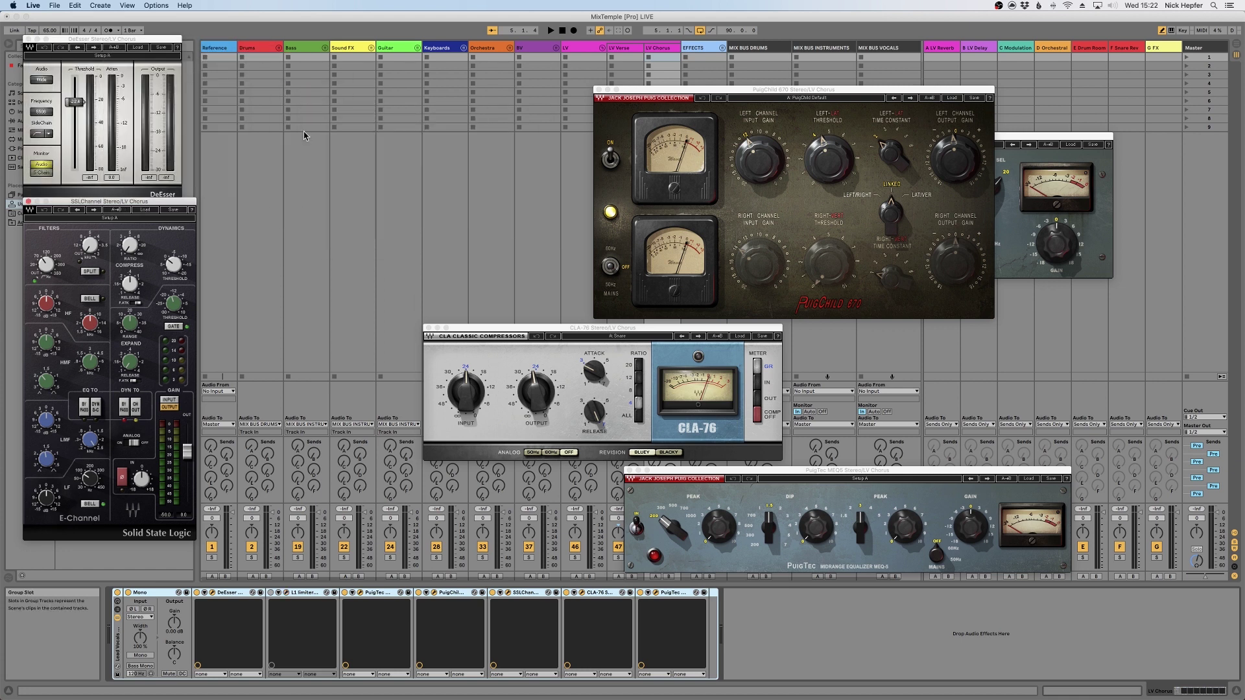
Bring DeEsser forward, select the PuigTec device, and shift the SSL E-Channel and MEQ5 windows.
{"action": "left_click_drag", "start_coordinate": [113, 70], "coordinate": [130, 63]}
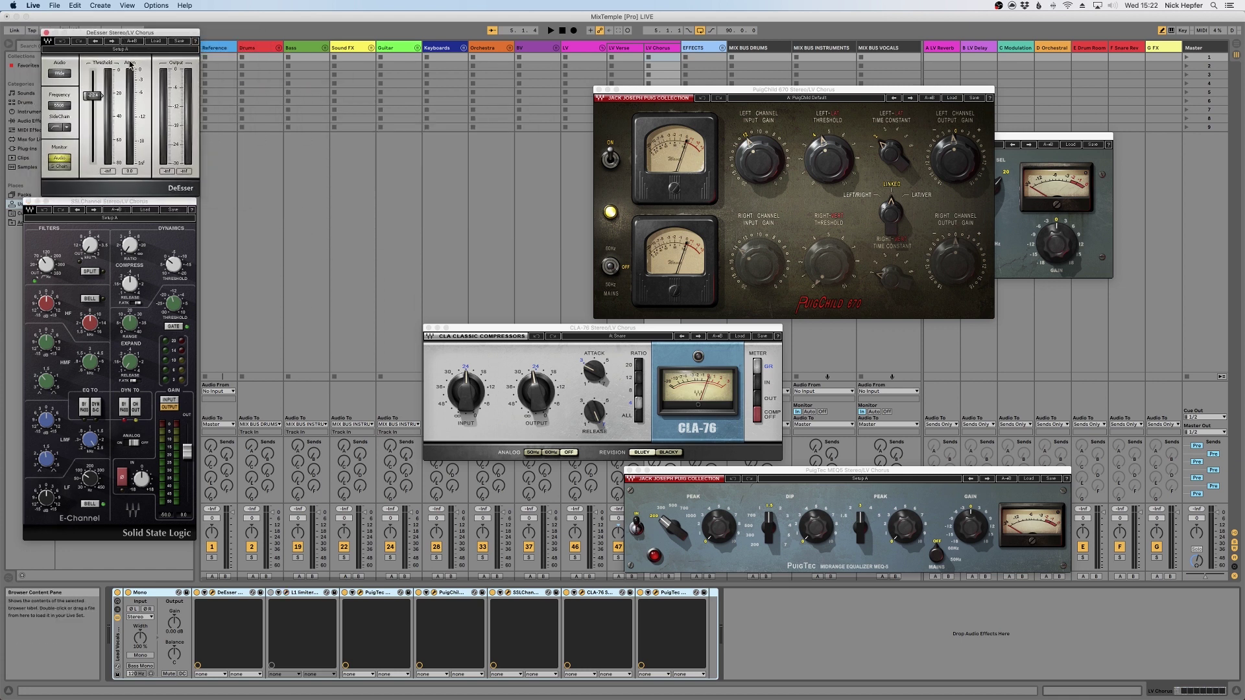
{"action": "left_click_drag", "start_coordinate": [144, 202], "coordinate": [363, 221]}
{"action": "left_click", "coordinate": [300, 597]}
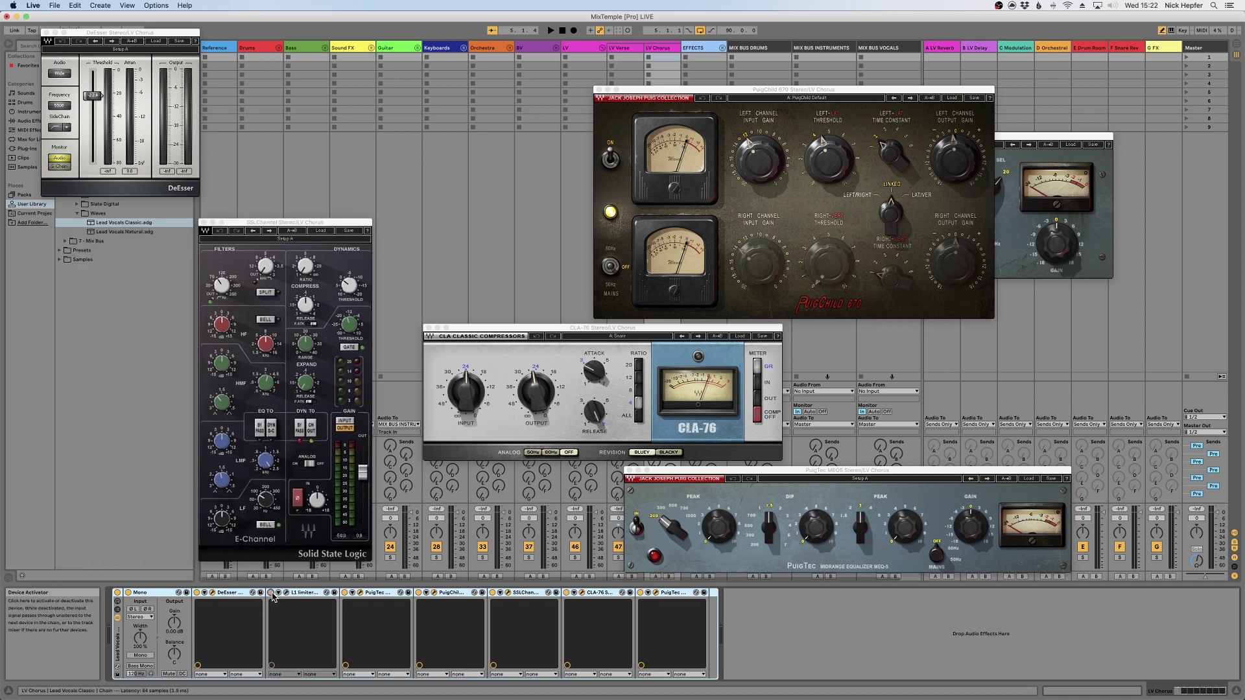
{"action": "left_click", "coordinate": [383, 592]}
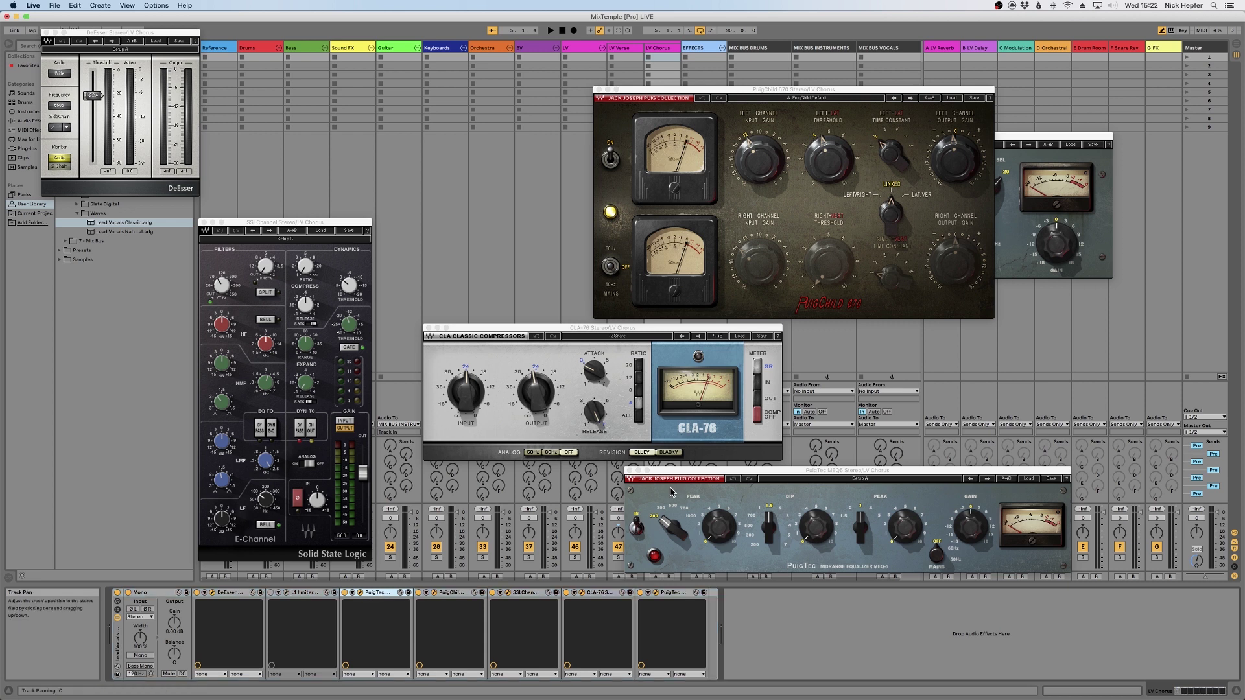
{"action": "left_click_drag", "start_coordinate": [691, 479], "coordinate": [315, 89]}
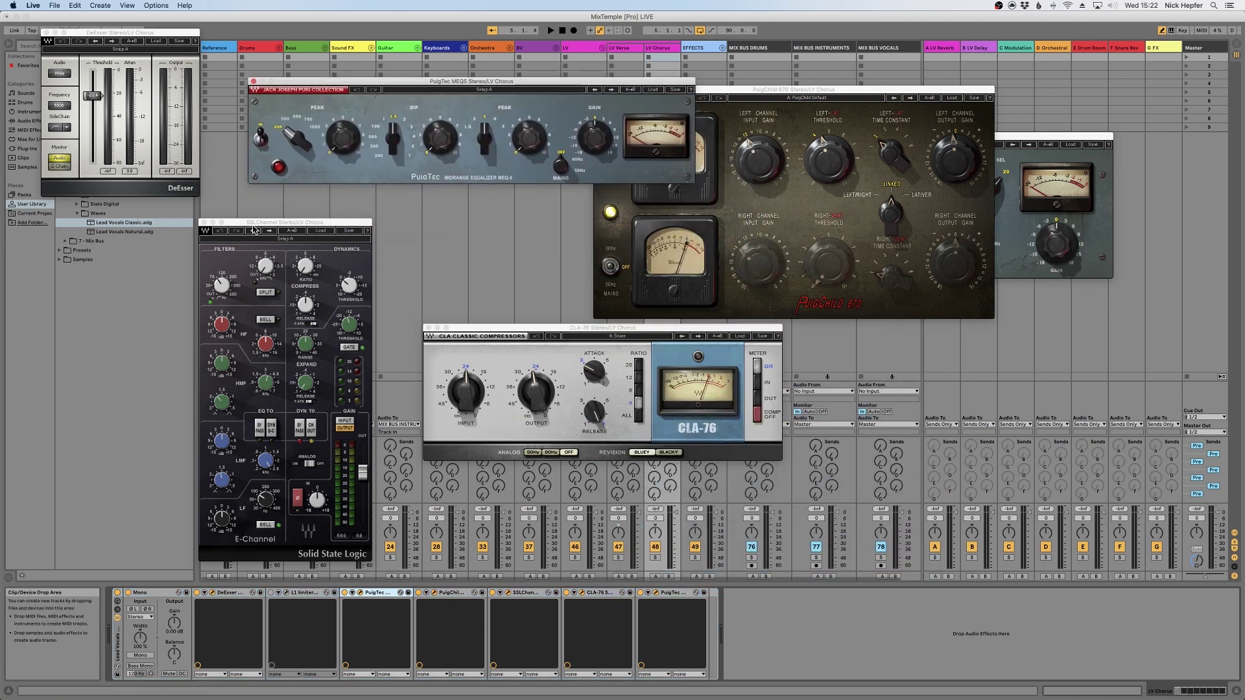
{"action": "left_click_drag", "start_coordinate": [261, 230], "coordinate": [138, 223]}
Move the CLA-76, PuigChild 670, EQP1A and SSL E-Channel windows clear of the mixer strips.
{"action": "left_click_drag", "start_coordinate": [707, 328], "coordinate": [1061, 361]}
{"action": "left_click_drag", "start_coordinate": [827, 90], "coordinate": [506, 191]}
{"action": "left_click_drag", "start_coordinate": [746, 137], "coordinate": [502, 477]}
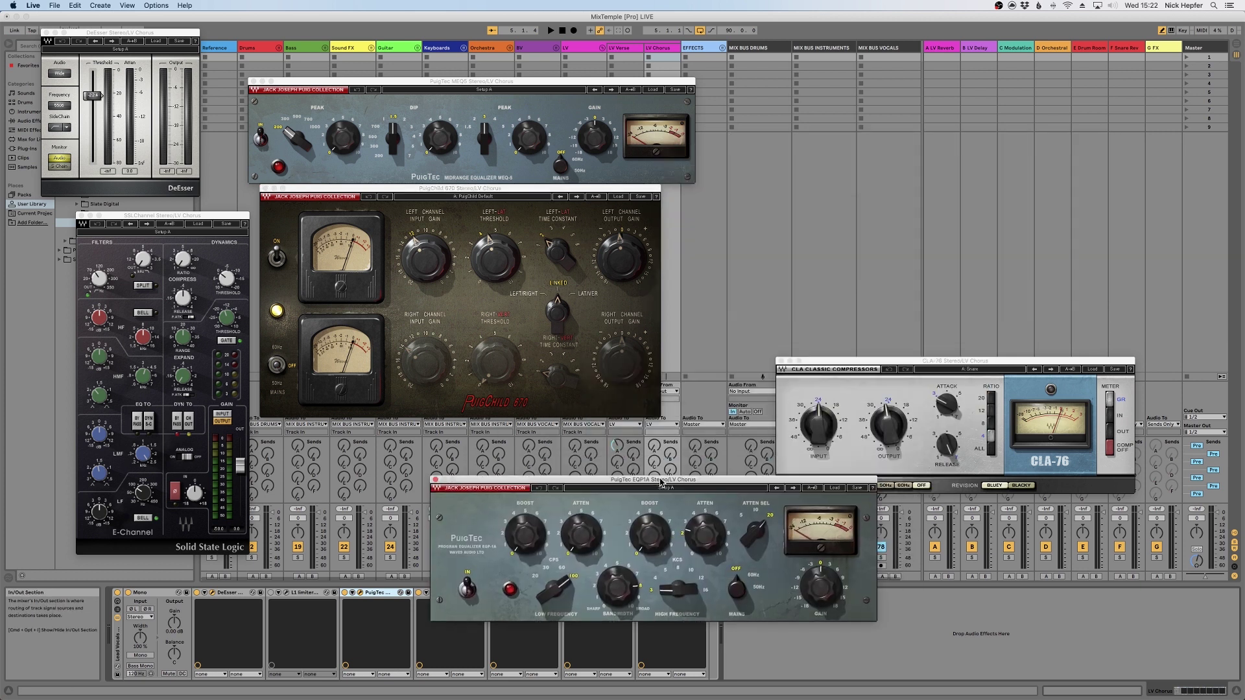
{"action": "left_click_drag", "start_coordinate": [202, 217], "coordinate": [836, 59]}
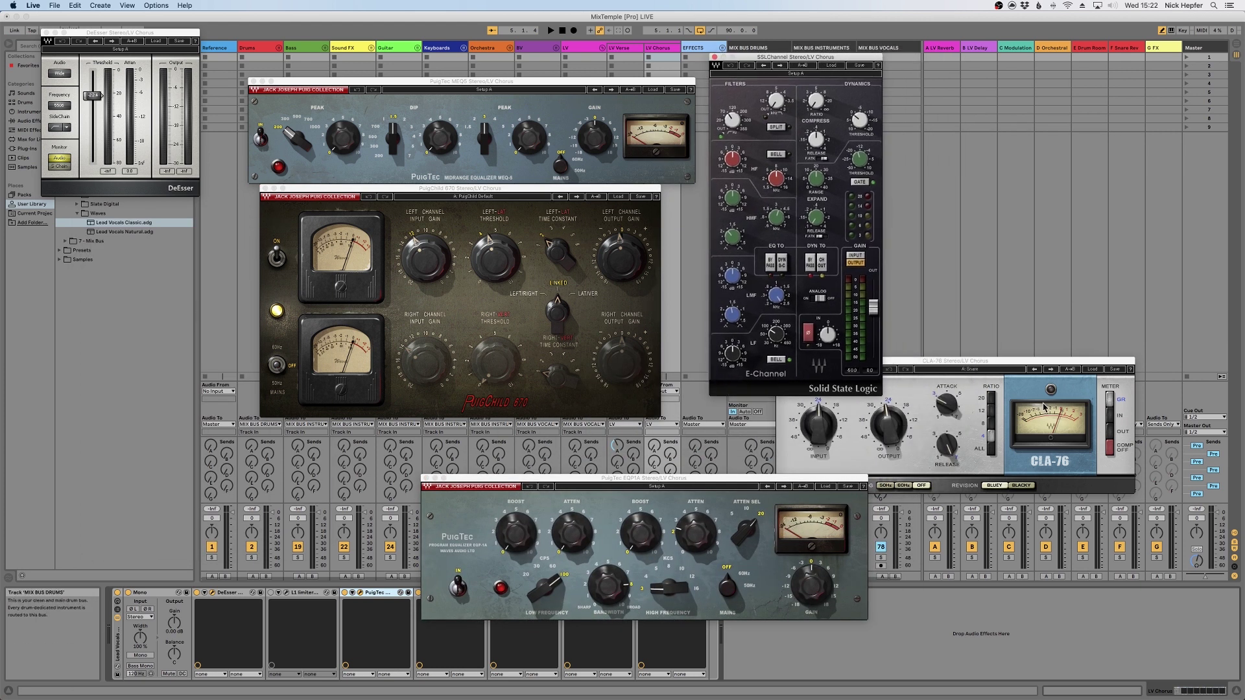
{"action": "left_click", "coordinate": [1007, 360]}
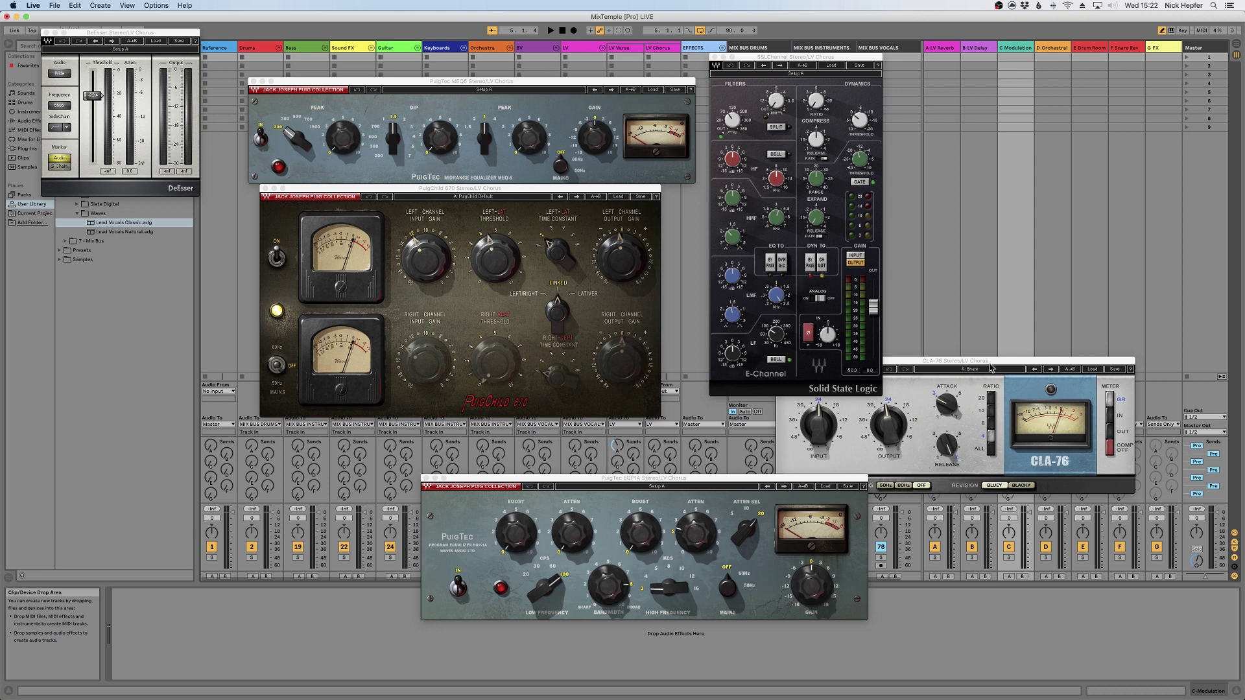
{"action": "left_click_drag", "start_coordinate": [990, 367], "coordinate": [1065, 162]}
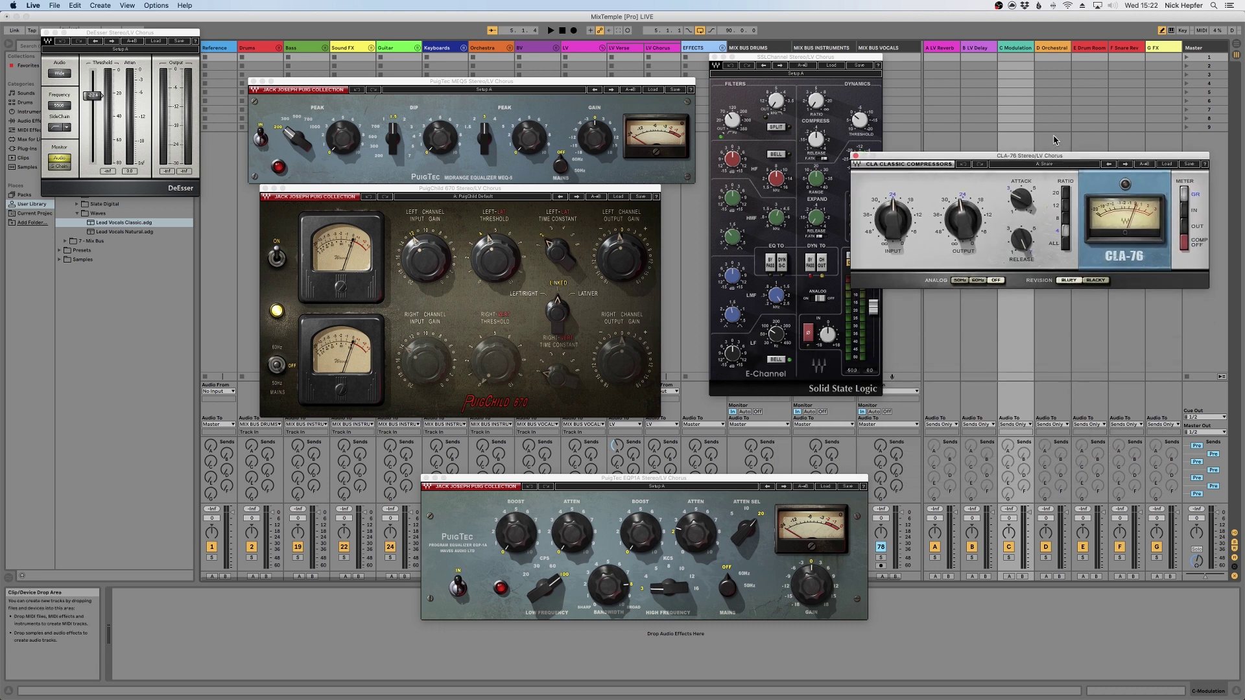
{"action": "left_click_drag", "start_coordinate": [763, 480], "coordinate": [1012, 404]}
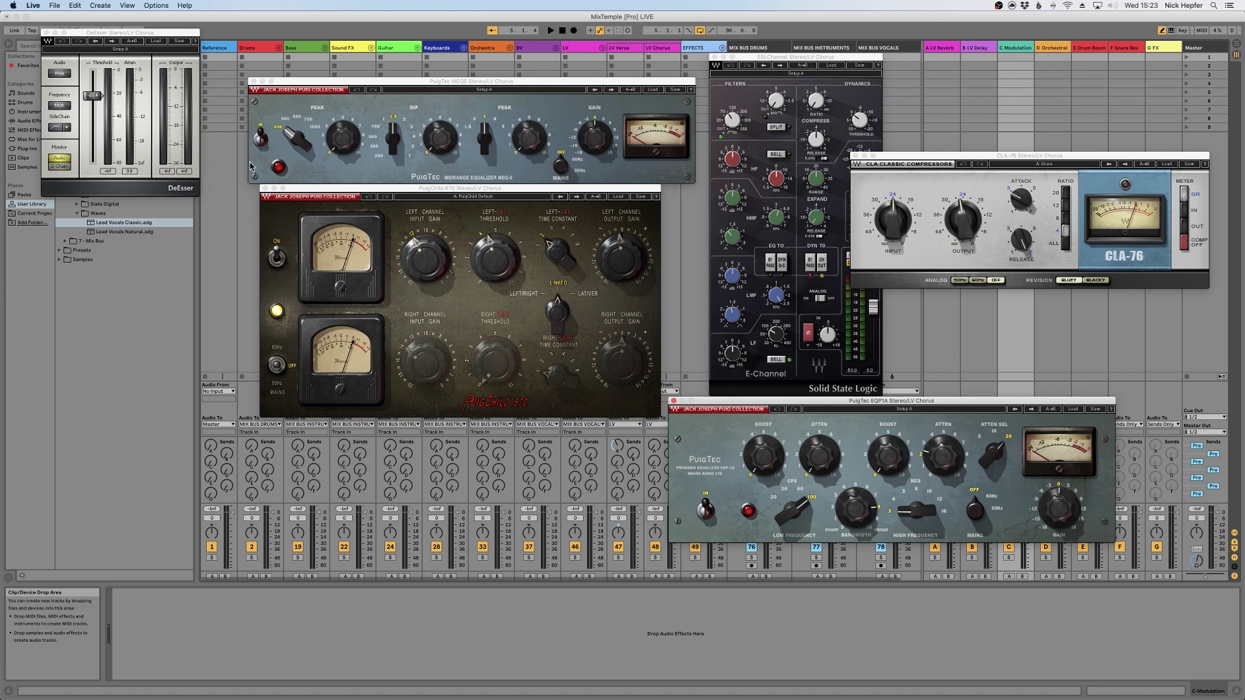
Close the DeEsser, PuigChild, MEQ5, SSL E-Channel, CLA-76 and EQP1A windows, then show the LV Chorus chain.
{"action": "left_click", "coordinate": [44, 32]}
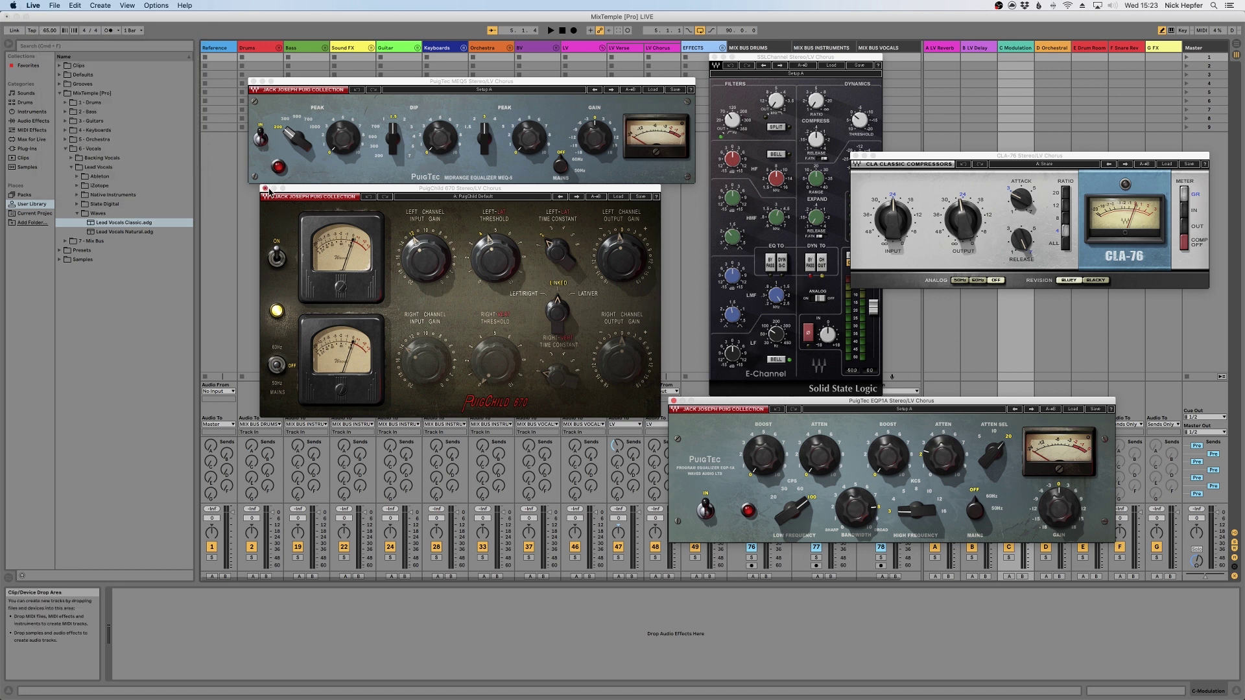
{"action": "left_click", "coordinate": [264, 188]}
{"action": "left_click", "coordinate": [253, 81]}
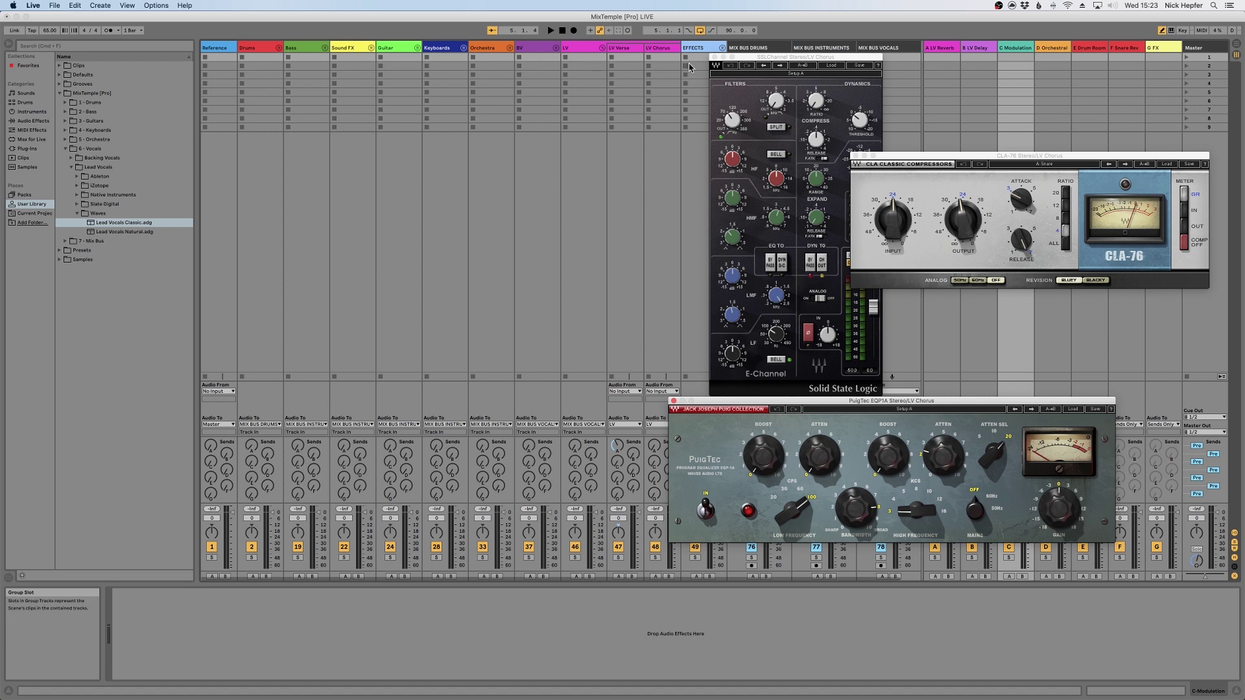
{"action": "left_click", "coordinate": [716, 57]}
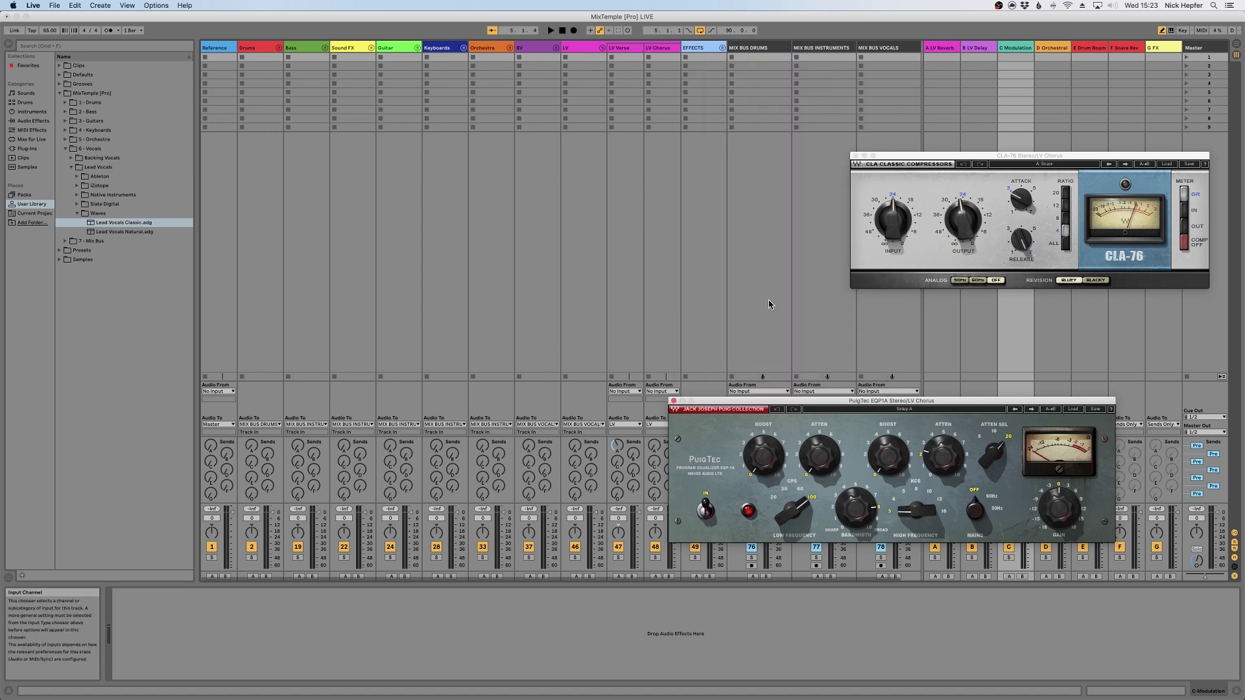
{"action": "left_click", "coordinate": [855, 156]}
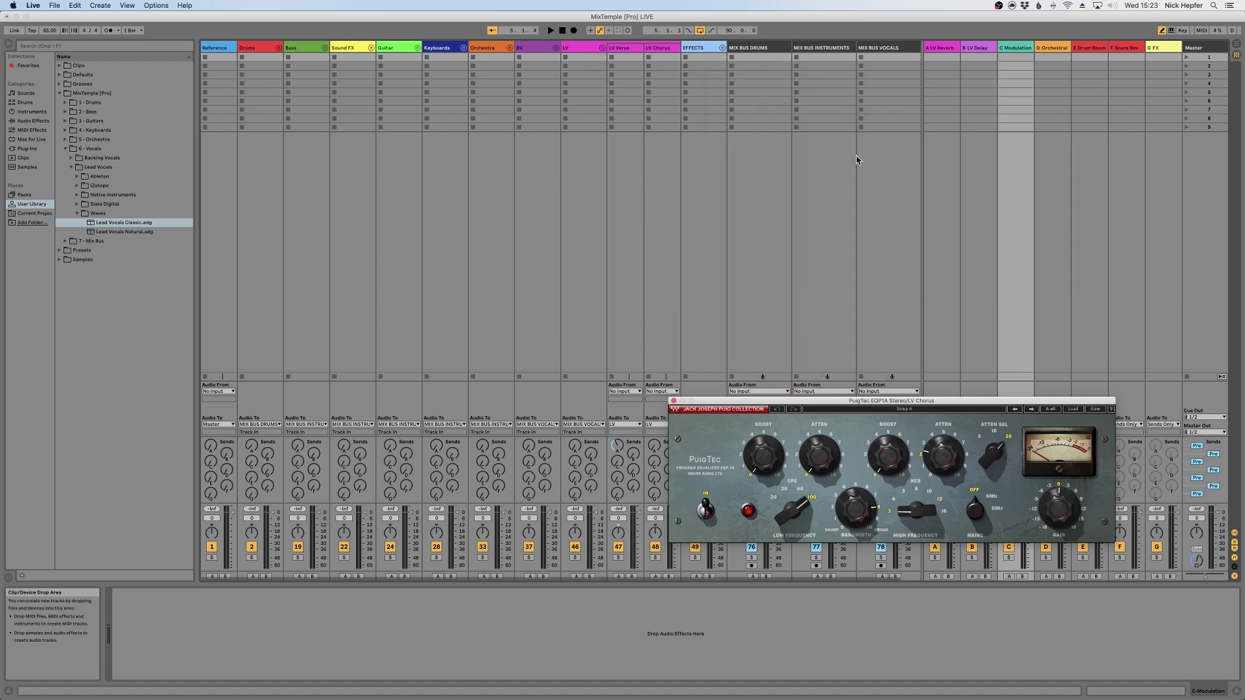
{"action": "left_click", "coordinate": [674, 401]}
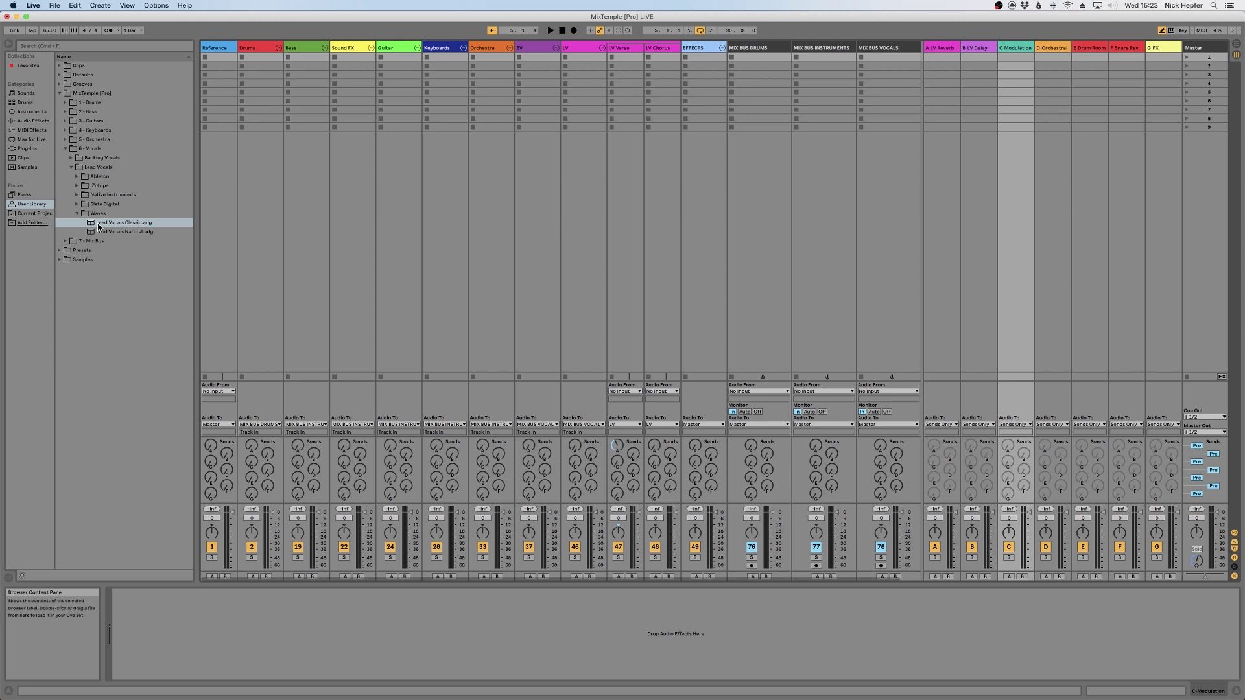
{"action": "left_click", "coordinate": [123, 233]}
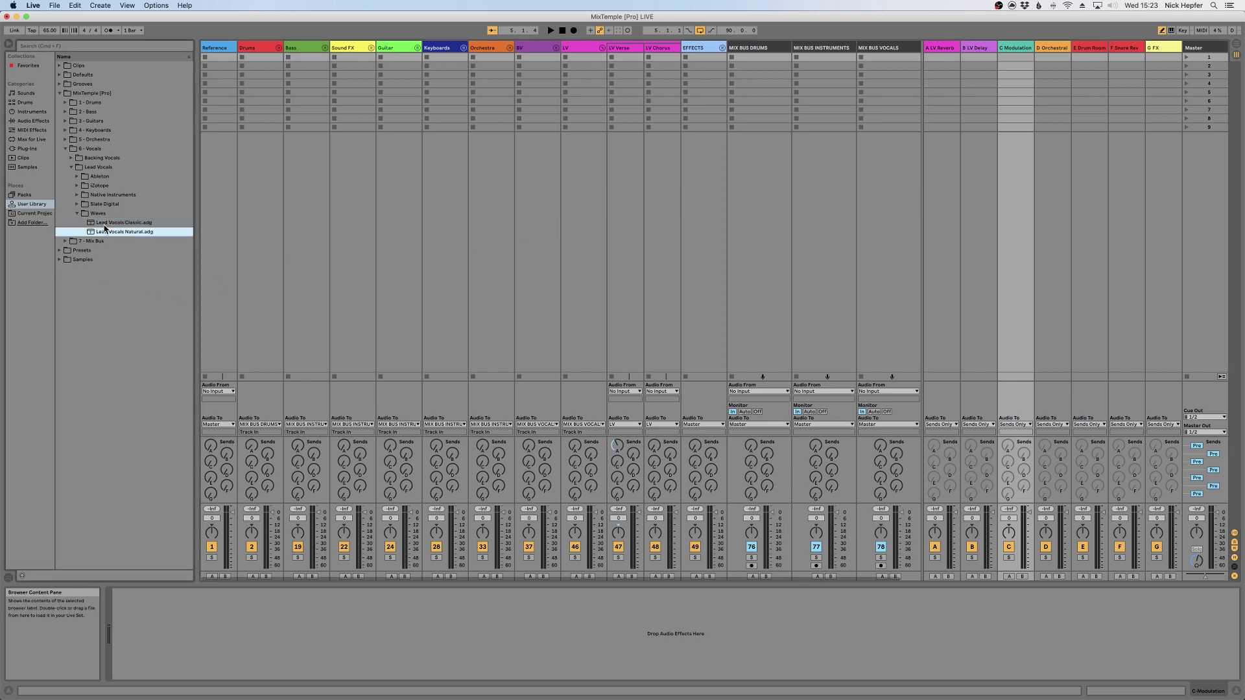
{"action": "left_click", "coordinate": [663, 48]}
Replace the Lead Vocals rack on LV Chorus with Ableton's Upfront Lead Vocal.adg.
{"action": "left_click", "coordinate": [142, 626]}
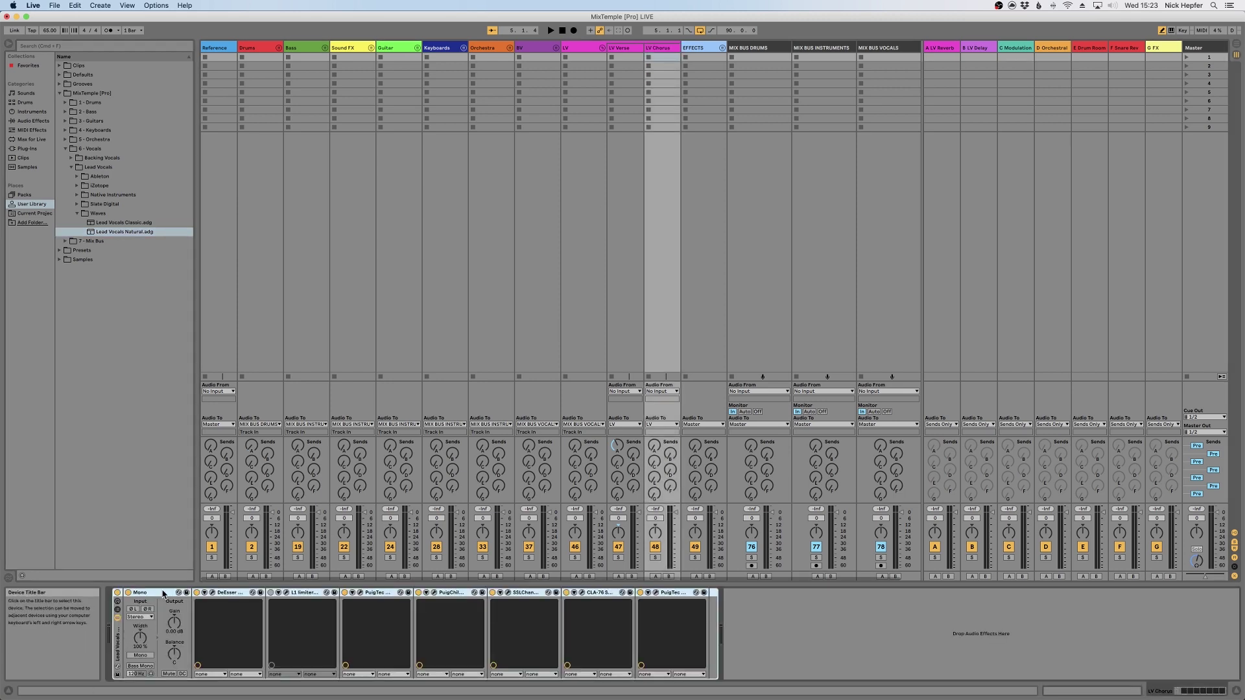
{"action": "key", "text": "Delete"}
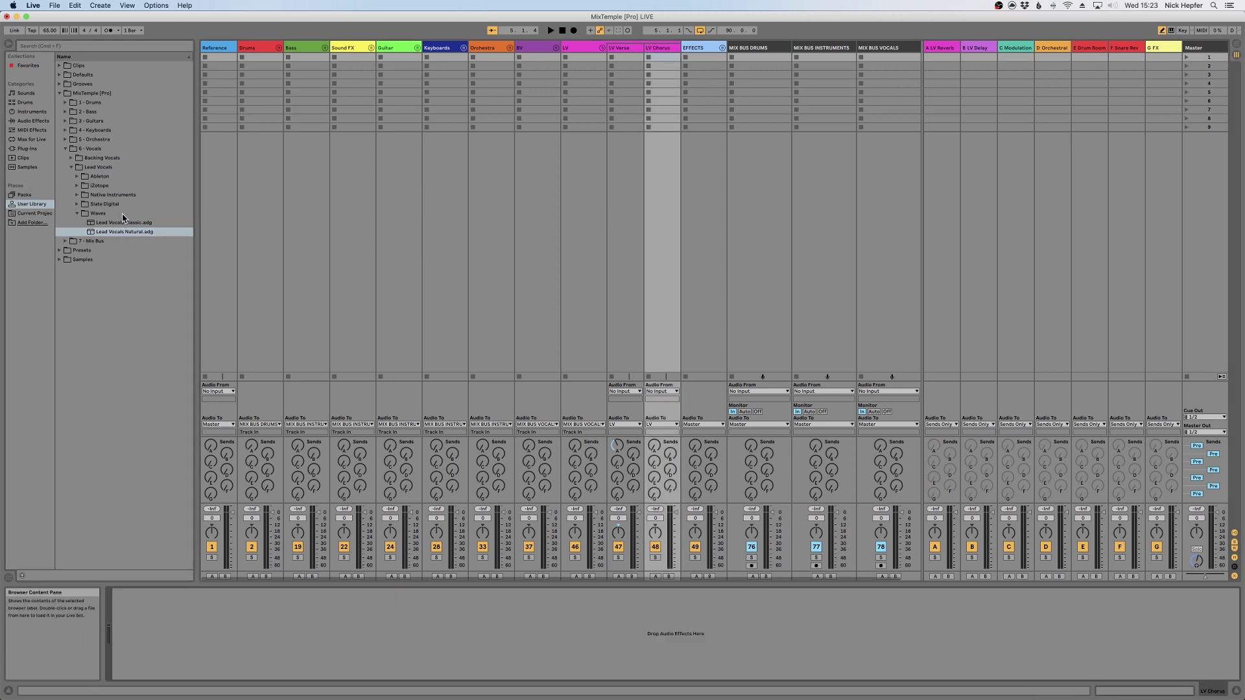
{"action": "left_click", "coordinate": [78, 213]}
{"action": "left_click", "coordinate": [78, 177]}
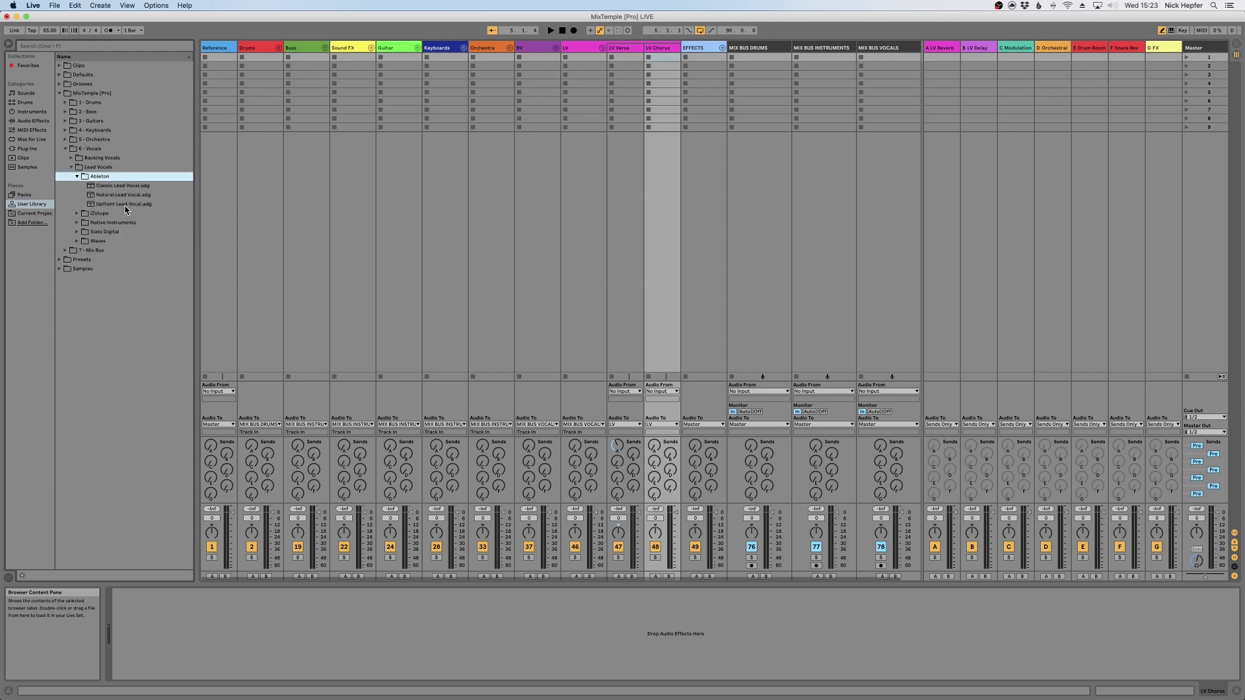
{"action": "left_click_drag", "start_coordinate": [128, 210], "coordinate": [296, 616]}
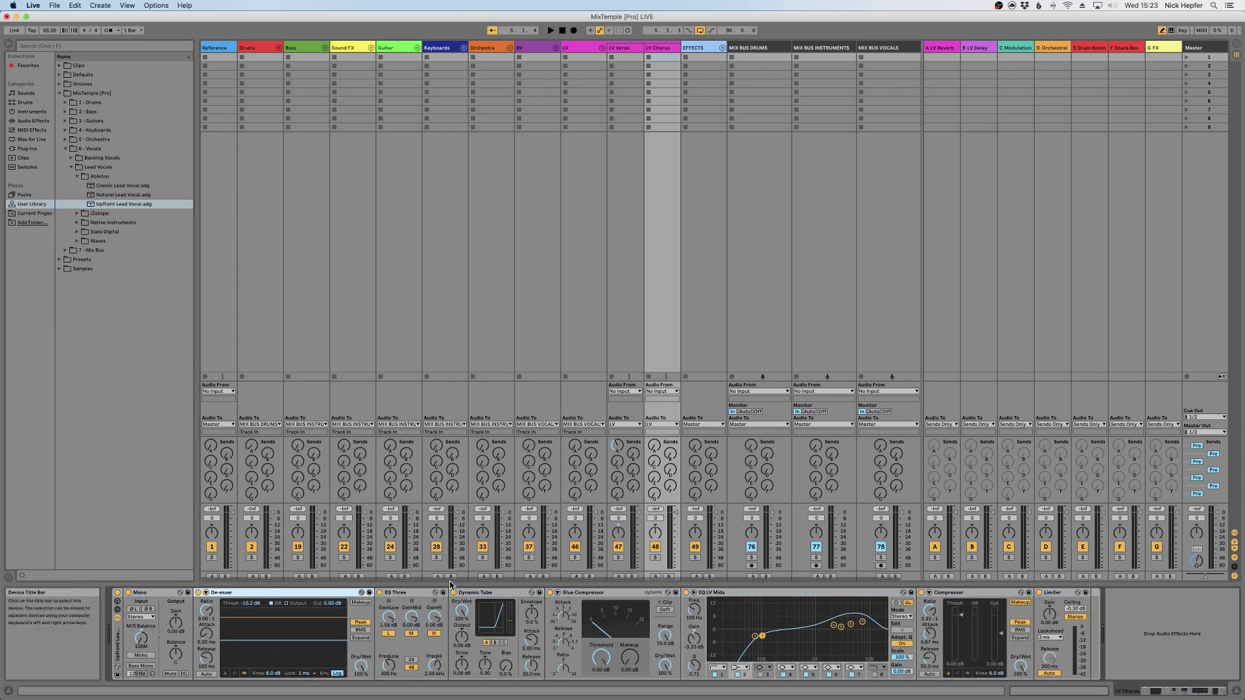
Inspect the EQ Three, Dynamic Tube and Glue Compressor devices in the new chain.
{"action": "left_click", "coordinate": [420, 593]}
{"action": "left_click", "coordinate": [504, 593]}
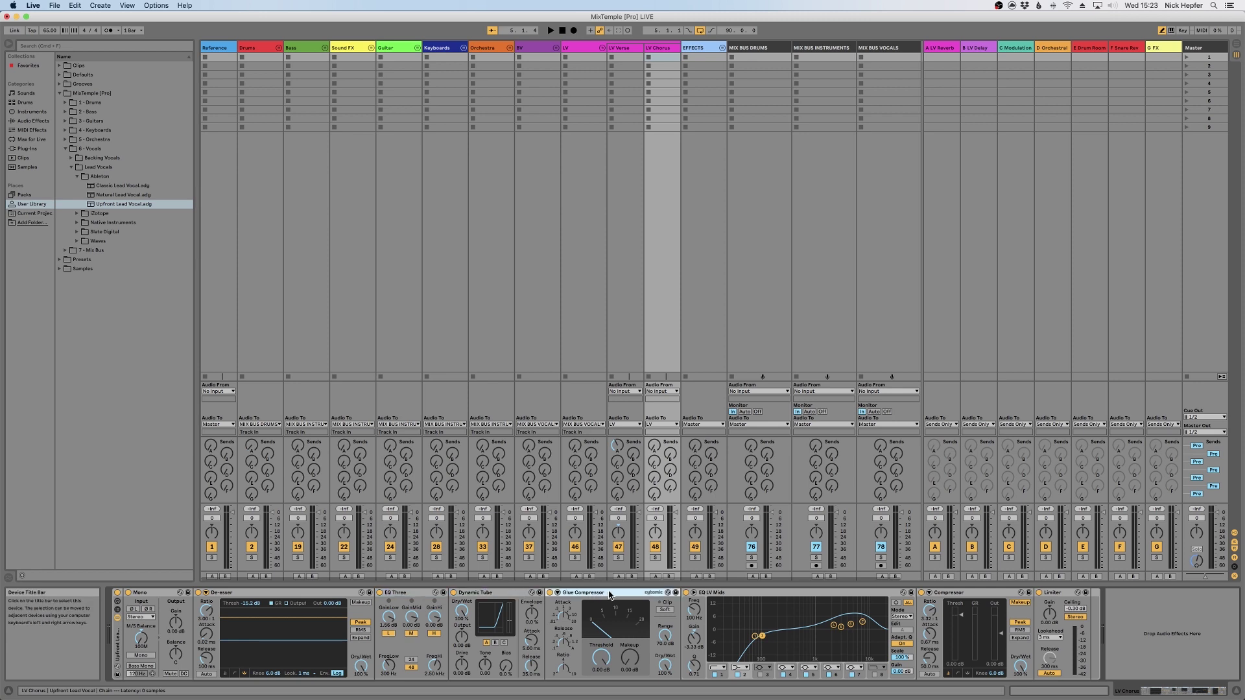
{"action": "left_click", "coordinate": [598, 594]}
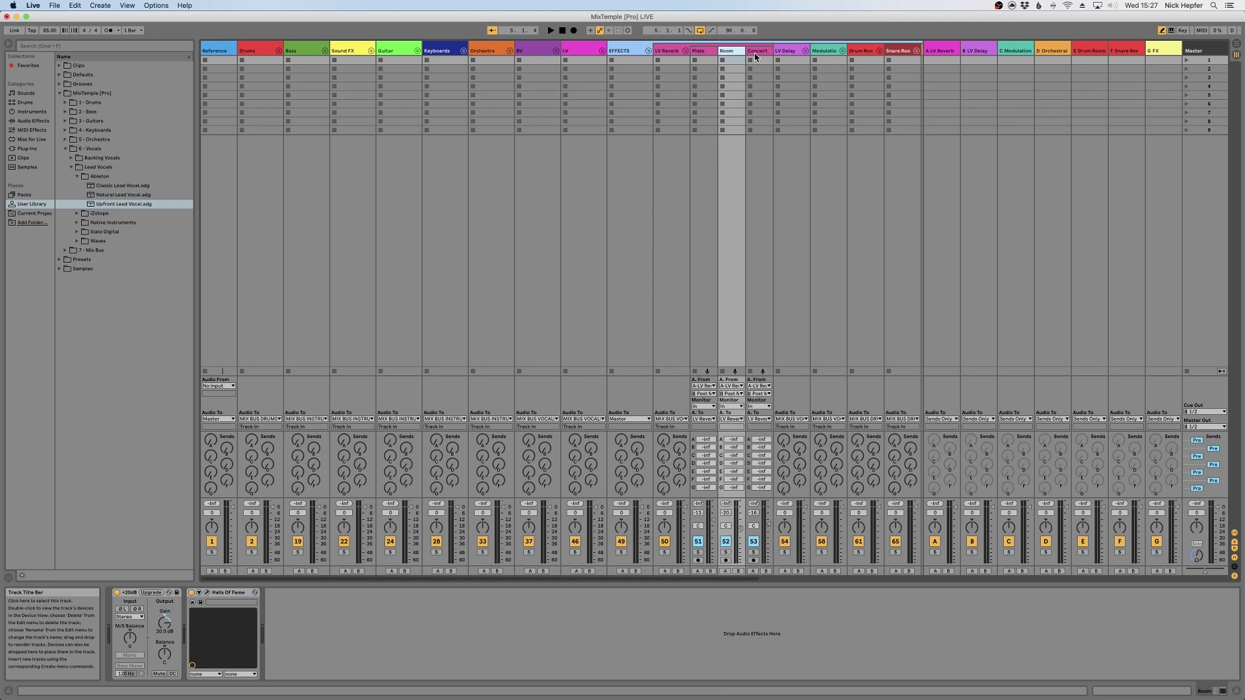
Select the Plate return and open its Halls of Fame window, moving it up and left.
{"action": "left_click", "coordinate": [756, 53]}
{"action": "left_click", "coordinate": [706, 86]}
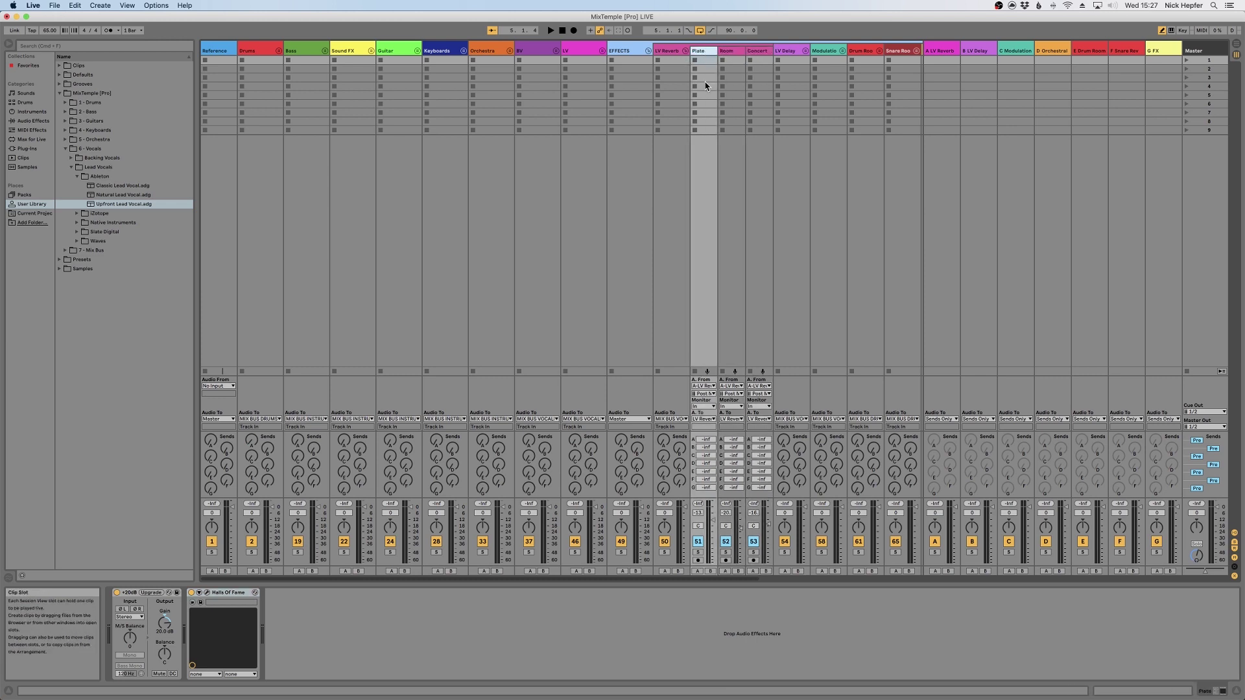
{"action": "left_click", "coordinate": [209, 597]}
{"action": "left_click_drag", "start_coordinate": [781, 220], "coordinate": [448, 155]}
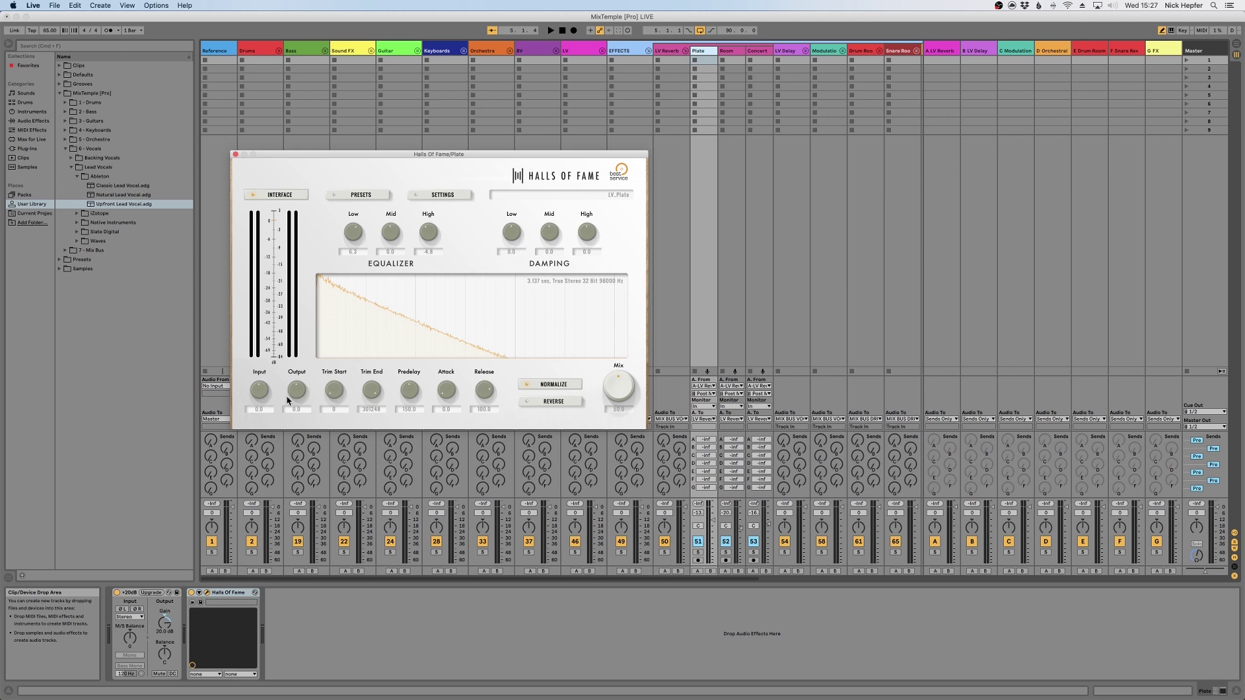
Raise the Plate reverb's impulse Trim, reset Attack to zero and lower Release slightly.
{"action": "left_click_drag", "start_coordinate": [335, 396], "coordinate": [460, 305]}
{"action": "double_click", "coordinate": [457, 383]}
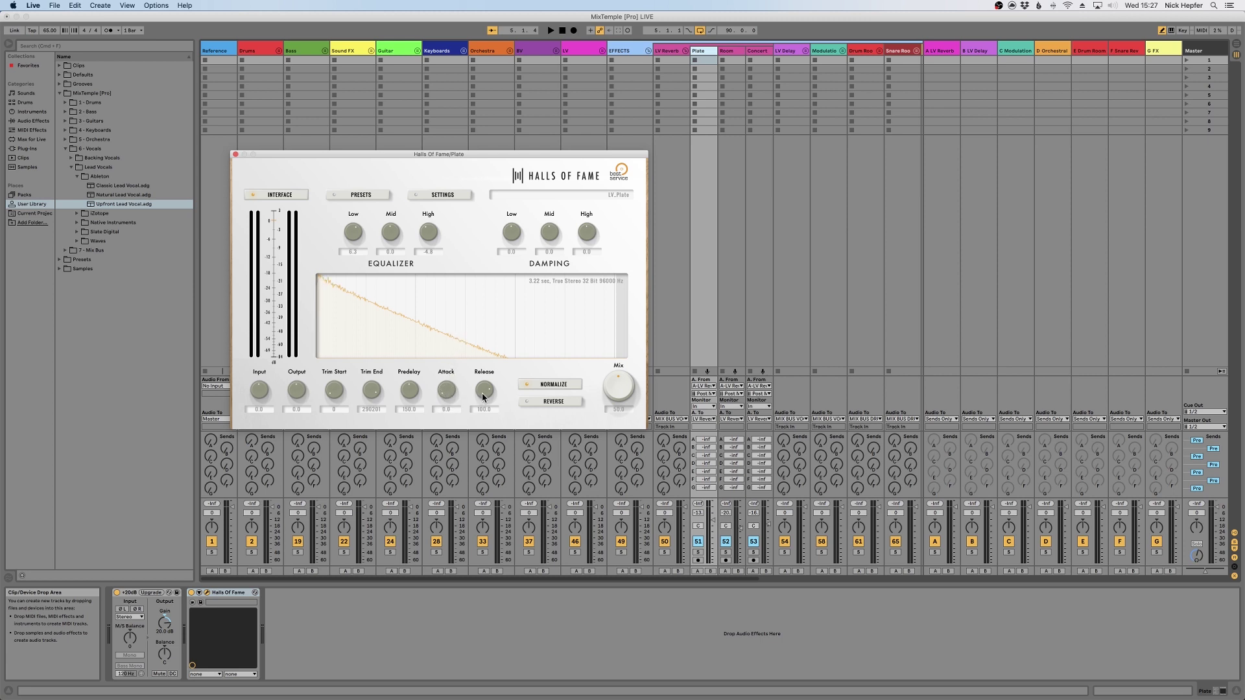
{"action": "mouse_move", "coordinate": [481, 393]}
{"action": "left_mouse_down"}
{"action": "mouse_move", "coordinate": [483, 441]}
{"action": "mouse_move", "coordinate": [482, 395]}
{"action": "left_mouse_up"}
Show the Halls of Fame presets with the Halls Of Fame 3 Marc Mozart Edition folder expanded.
{"action": "left_click", "coordinate": [370, 196]}
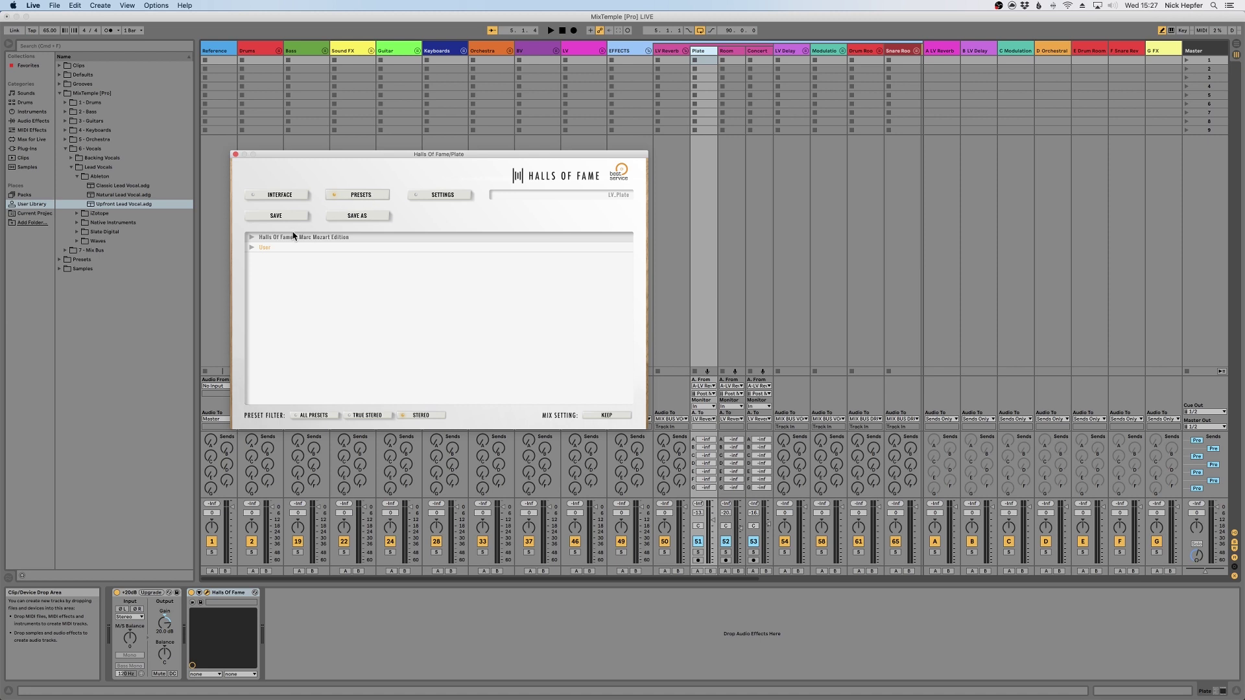
{"action": "left_click", "coordinate": [252, 237]}
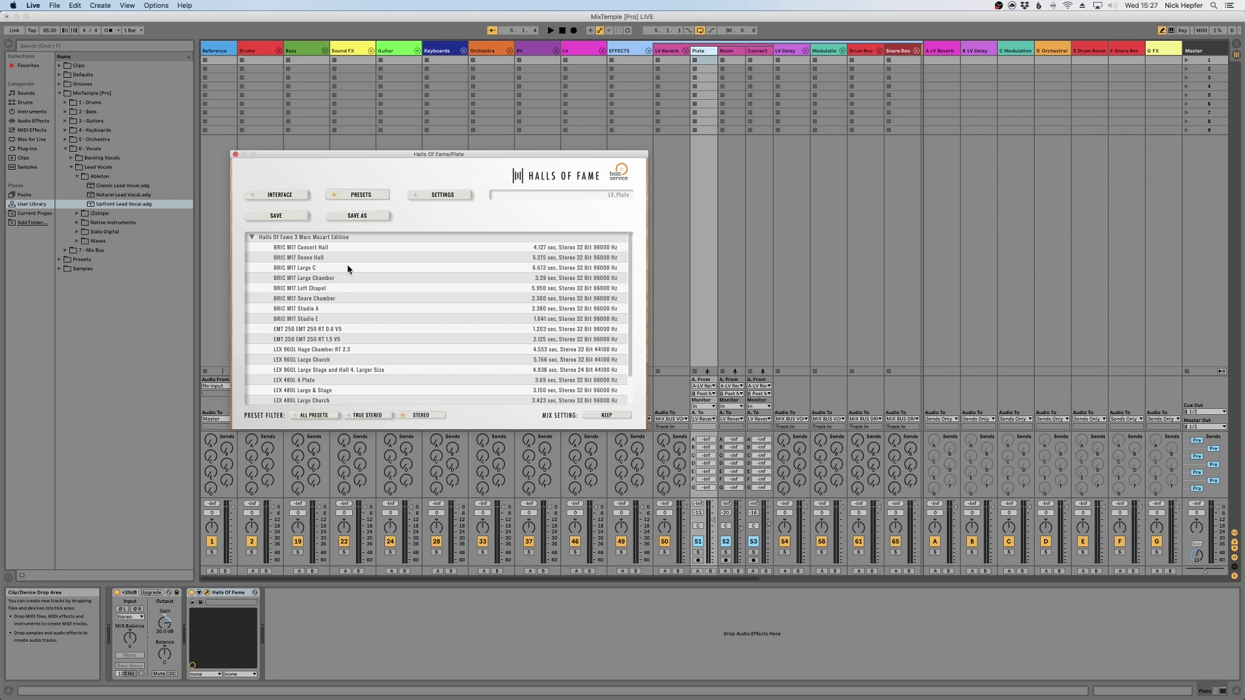
{"action": "scroll", "coordinate": [332, 261], "scroll_direction": "down", "scroll_amount": 1}
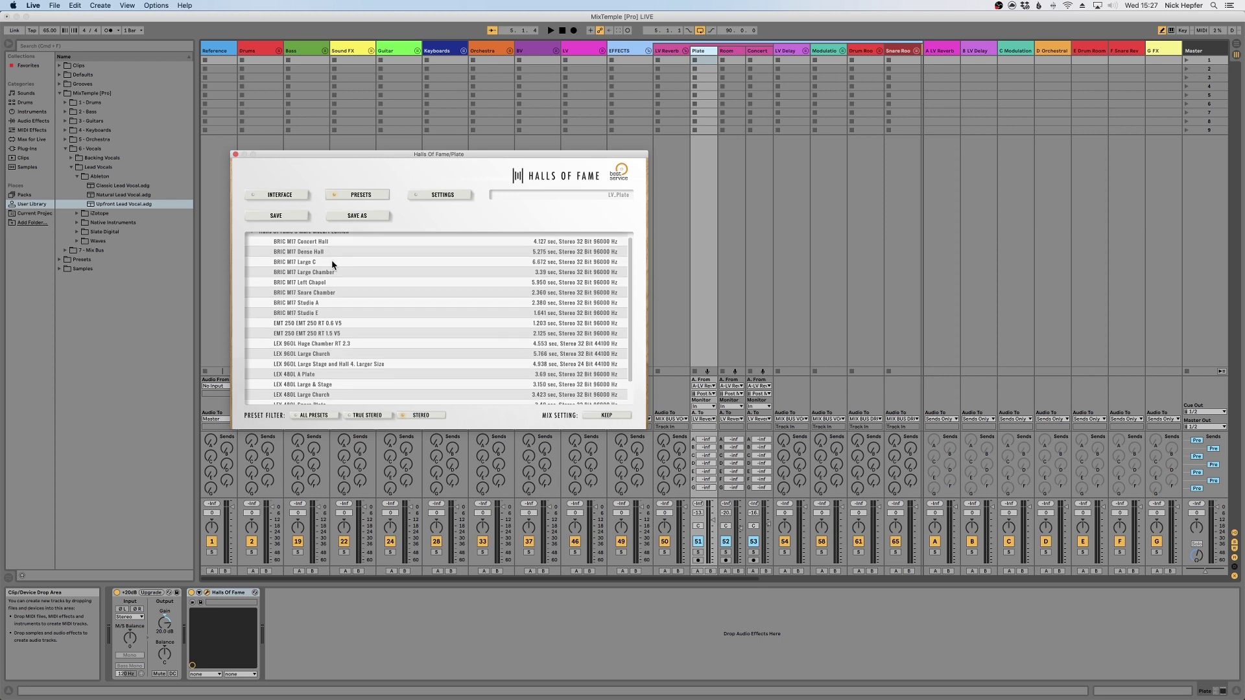
{"action": "scroll", "coordinate": [305, 255], "scroll_direction": "up", "scroll_amount": 1}
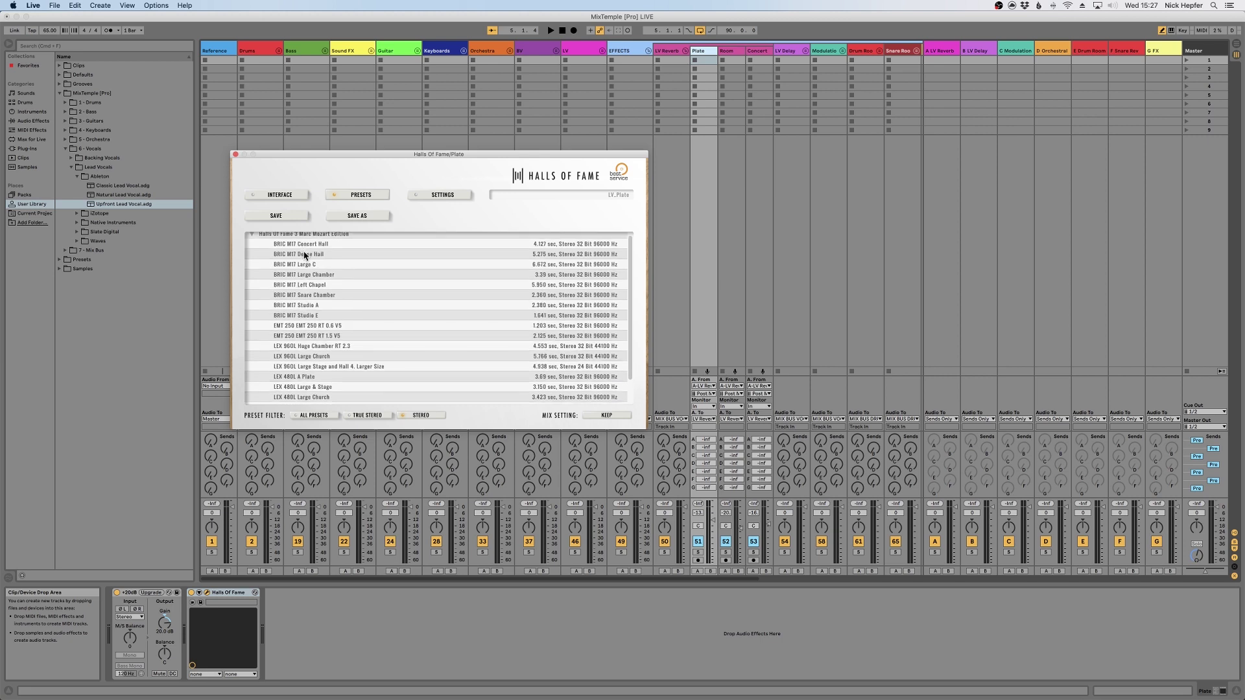
{"action": "scroll", "coordinate": [333, 283], "scroll_direction": "down", "scroll_amount": 2}
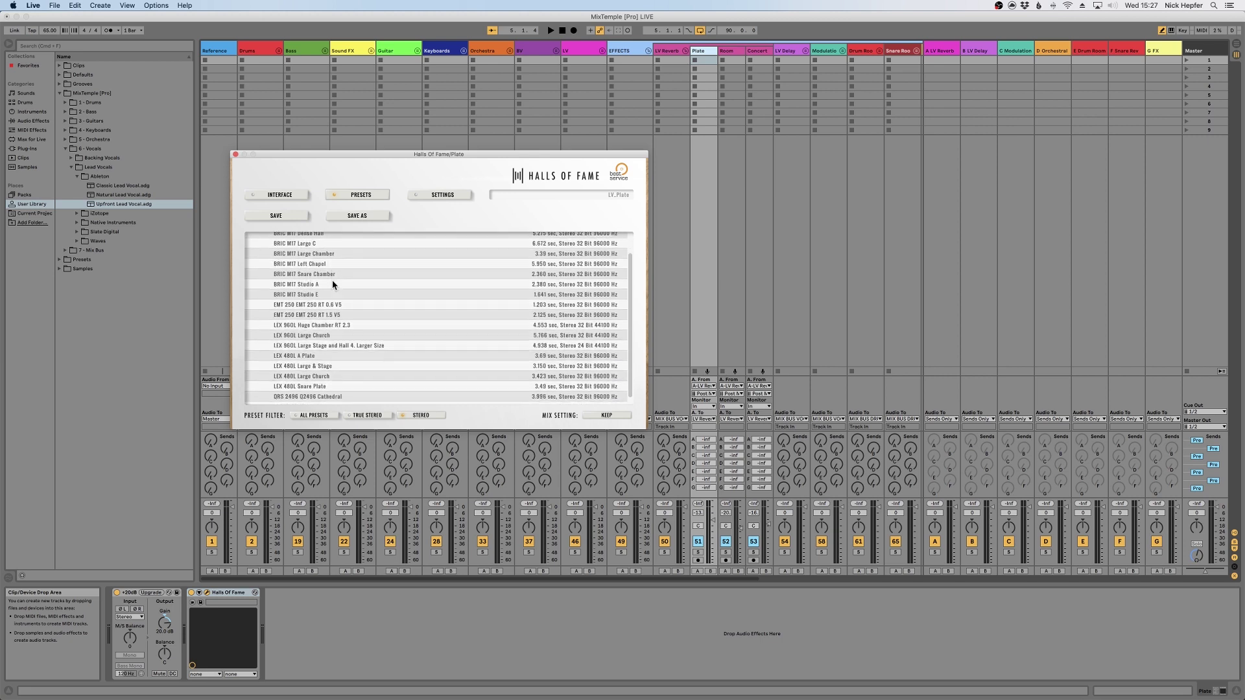
Audition EMT 250, LEX 960L Huge Chamber, LEX 480L A Plate, QRS Cathedral, ending on LEX 480L Snare Plate.
{"action": "left_click", "coordinate": [308, 311]}
{"action": "scroll", "coordinate": [336, 310], "scroll_direction": "down", "scroll_amount": 2}
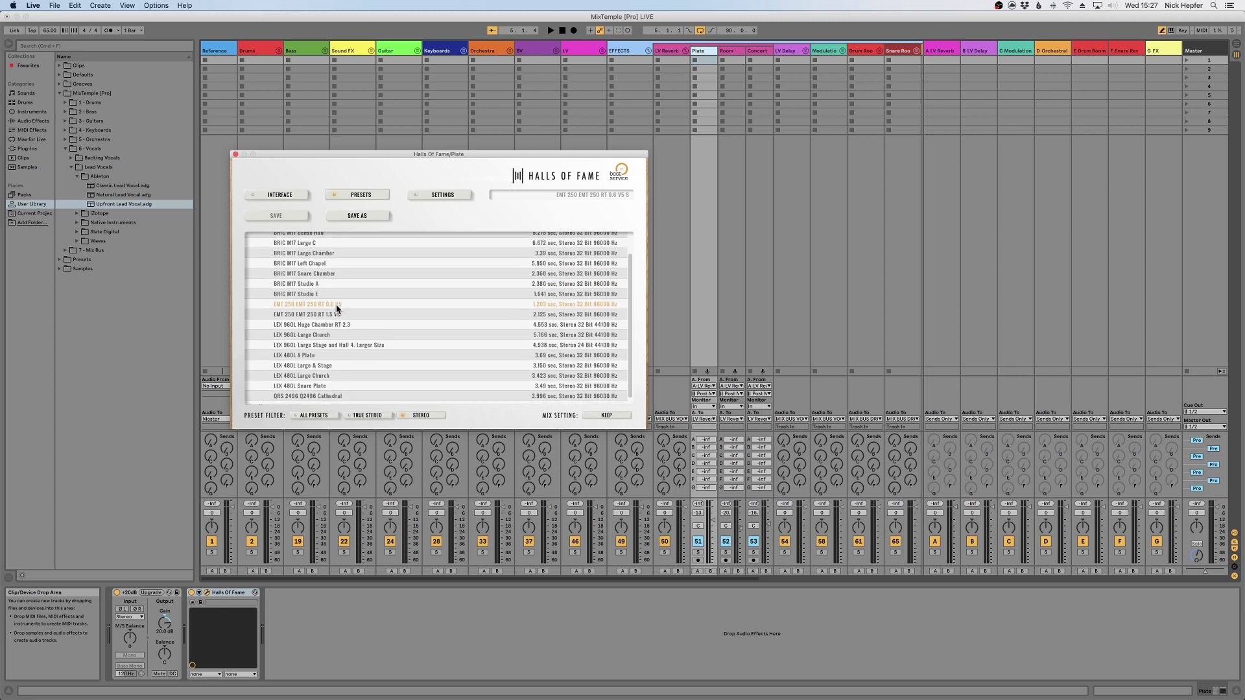
{"action": "left_click", "coordinate": [302, 319]}
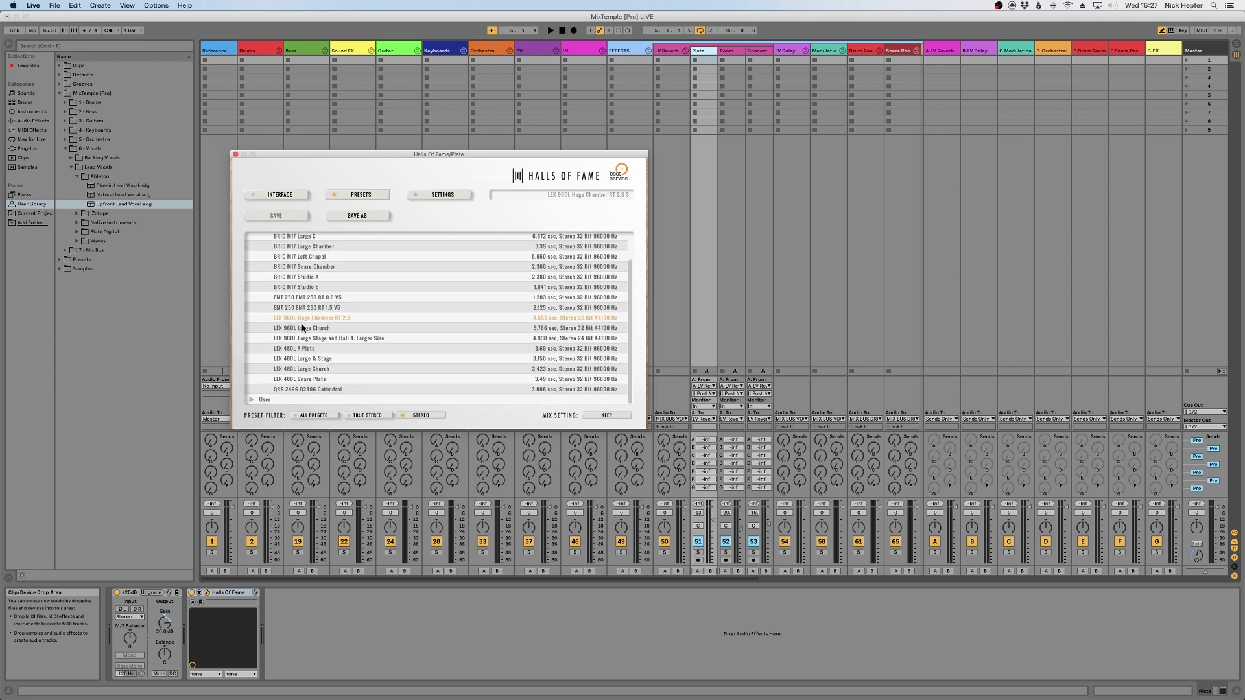
{"action": "left_click", "coordinate": [298, 349]}
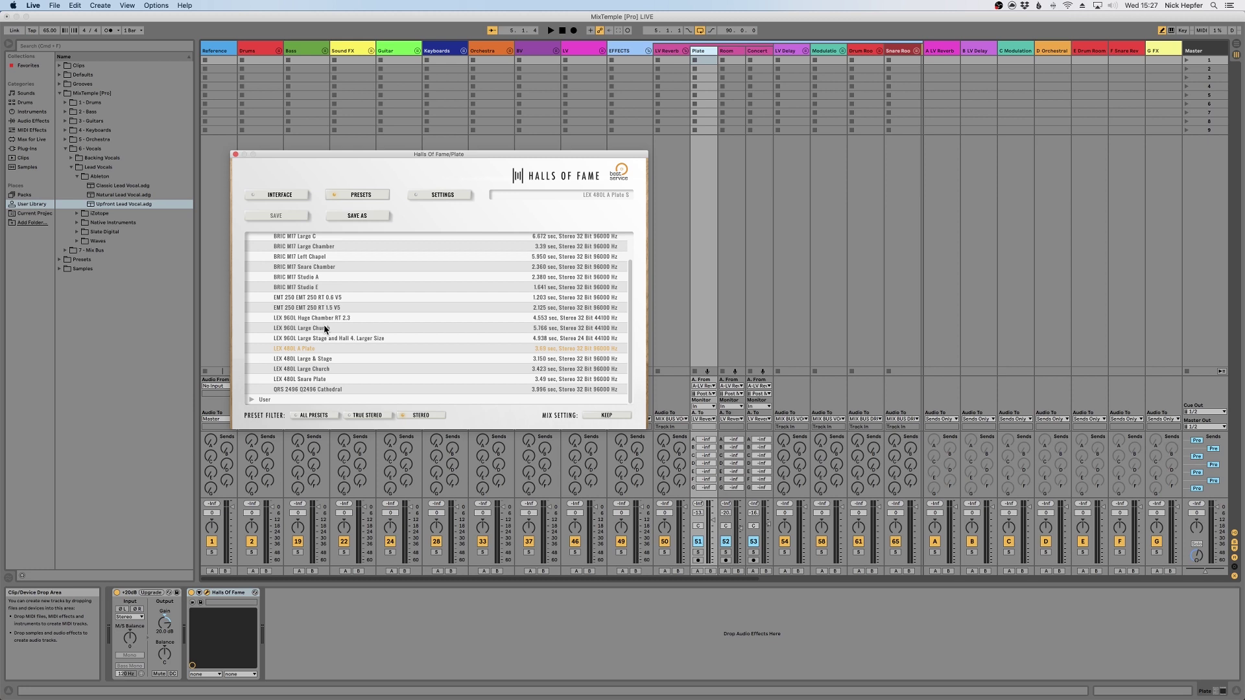
{"action": "left_click", "coordinate": [301, 390]}
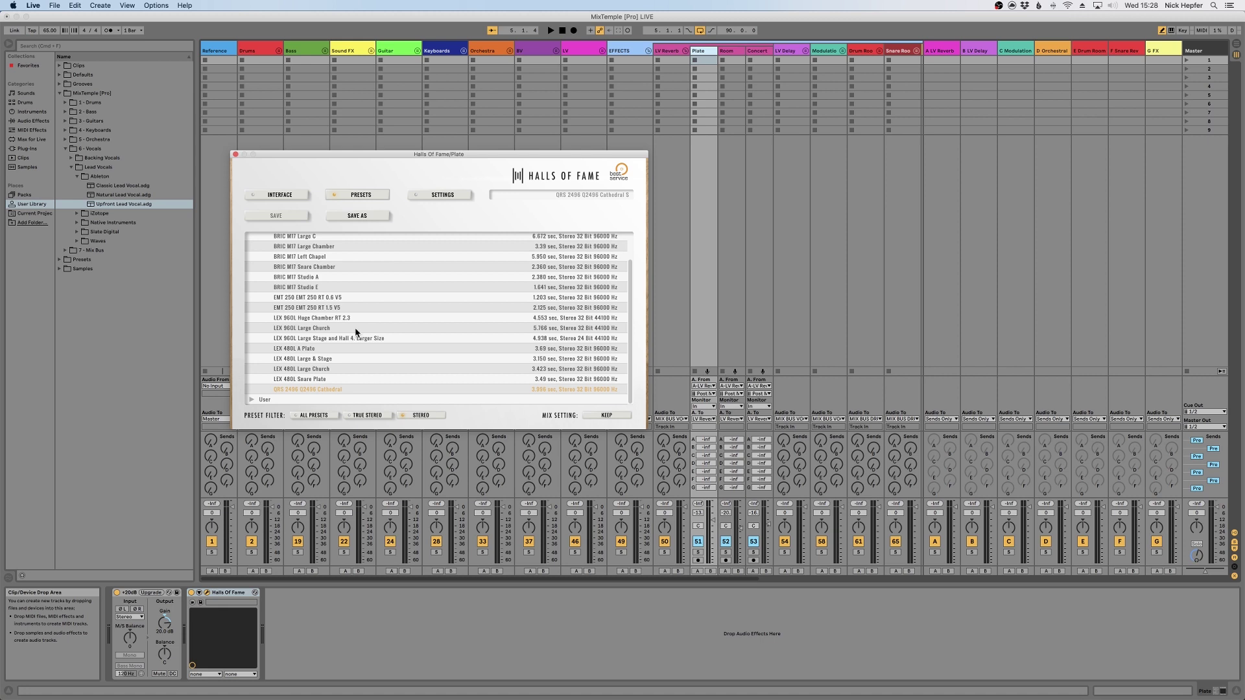
{"action": "scroll", "coordinate": [330, 351], "scroll_direction": "up", "scroll_amount": 1}
{"action": "scroll", "coordinate": [330, 351], "scroll_direction": "down", "scroll_amount": 2}
{"action": "left_click", "coordinate": [322, 382]}
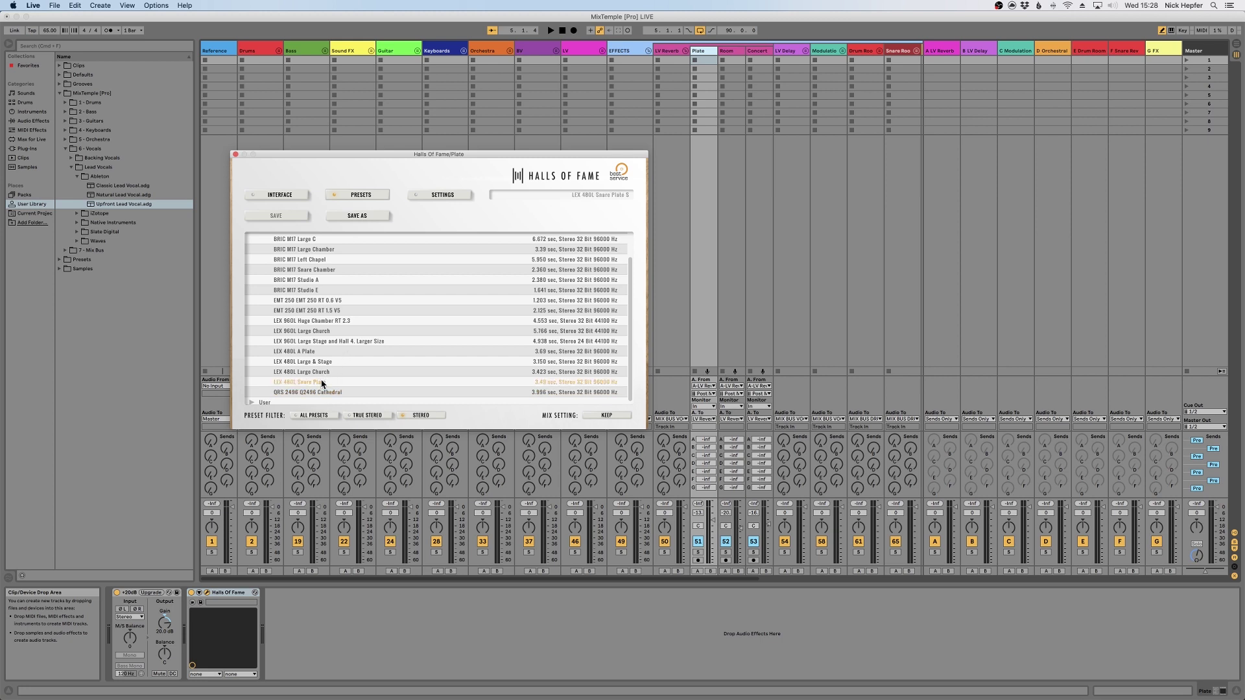